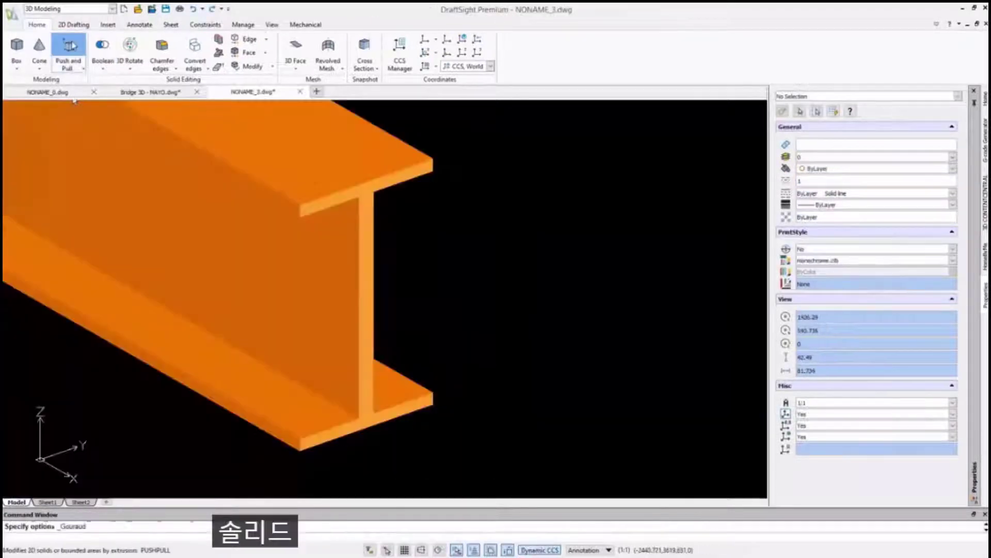
- Extend the I-beam from its front end face with Push and Pull
click(70, 46)
click(370, 217)
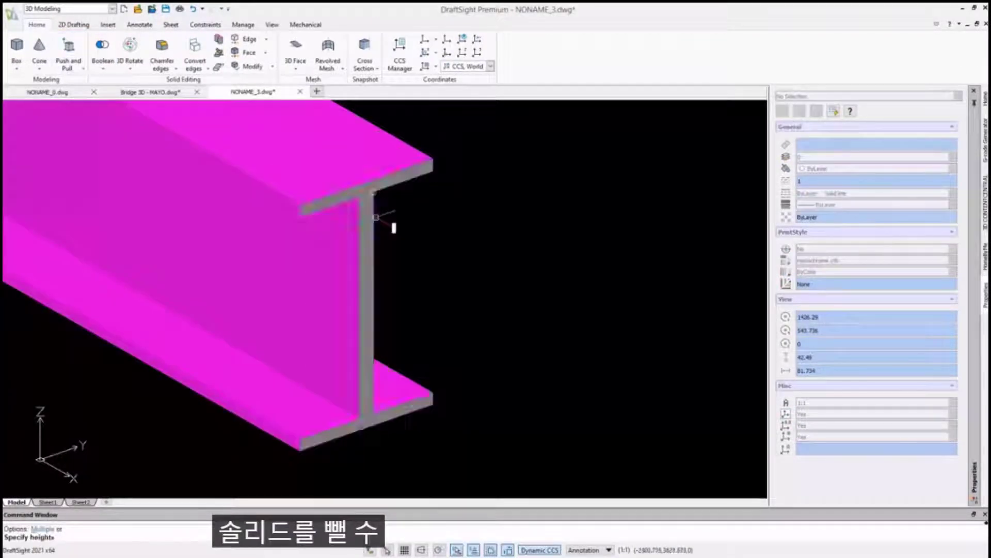
click(614, 338)
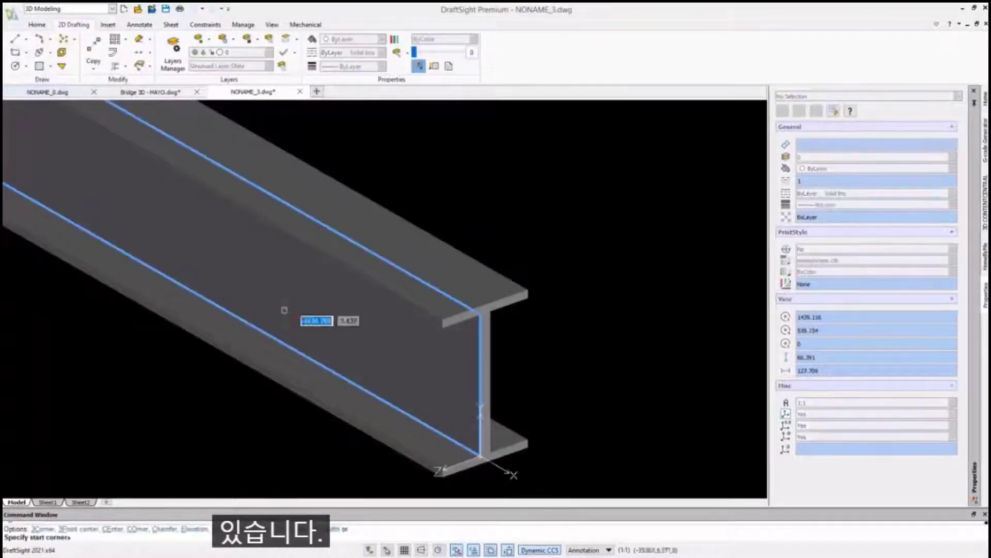
- Sketch a rectangle on the I-beam's web near its front end and extrude it through the web with Push and Pull
click(352, 297)
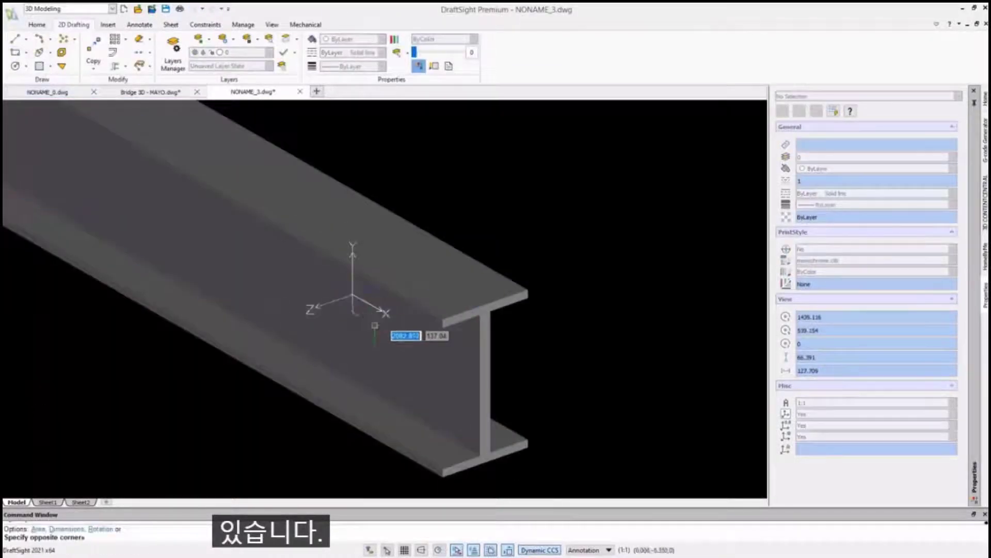
click(436, 377)
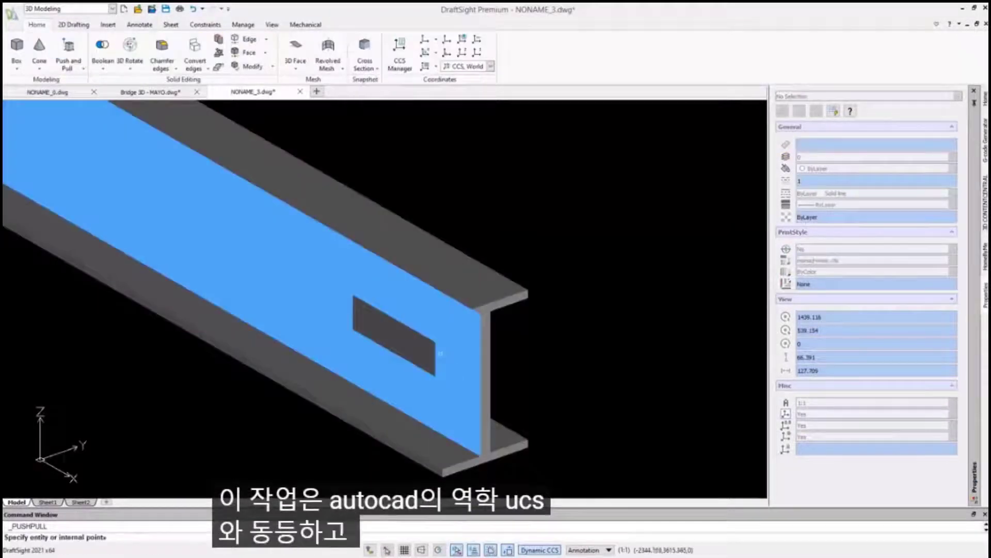
click(398, 366)
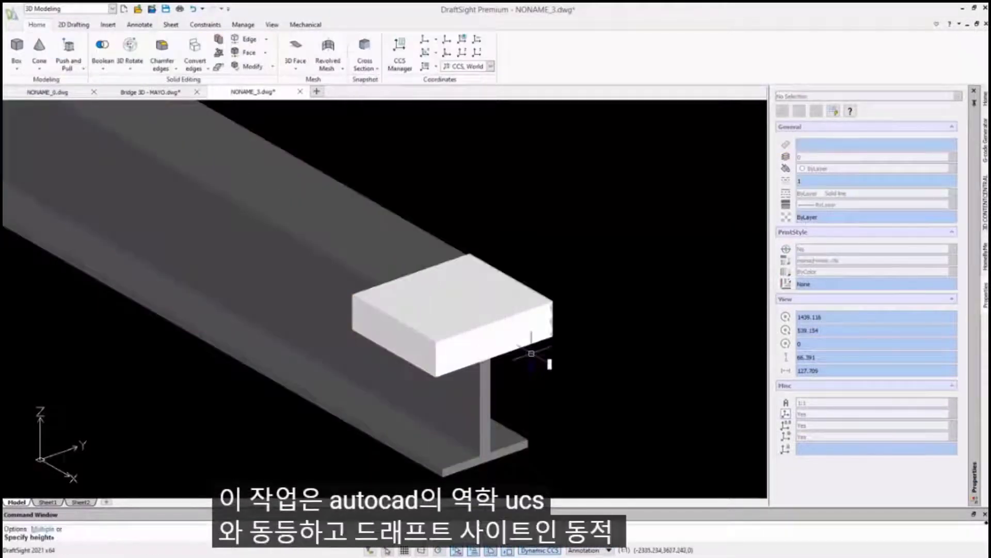
click(532, 361)
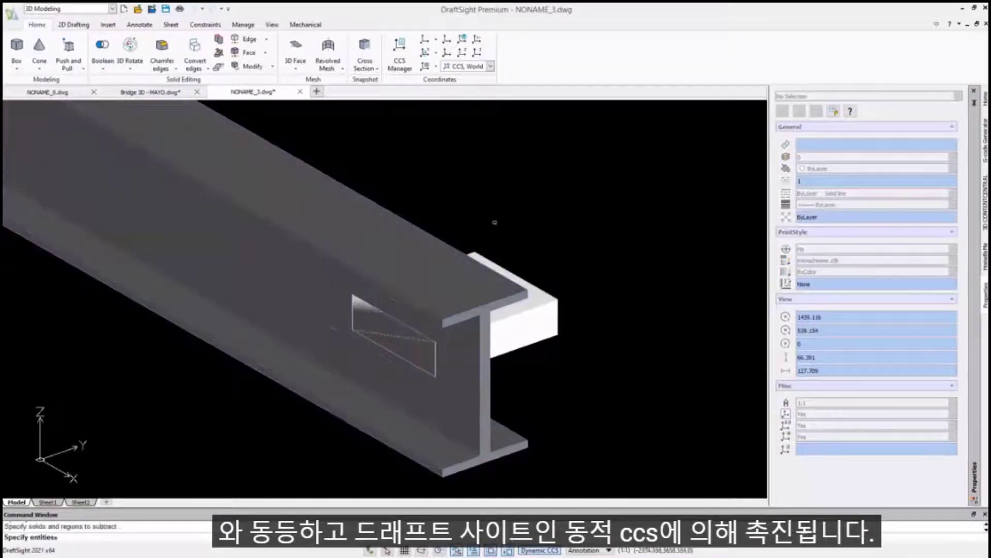
- Subtract the extruded block from the I-beam to cut a rectangular opening in the web
click(537, 310)
key(Return)
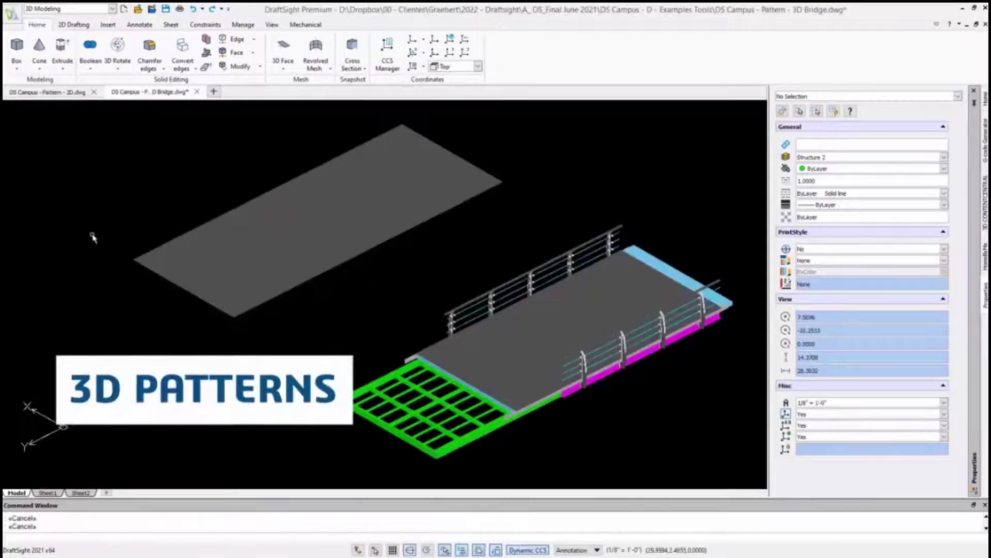
- Increase the row count of the linear patterns that form the bridge's railing and side beam by extending them along the bridge
click(162, 284)
key(Return)
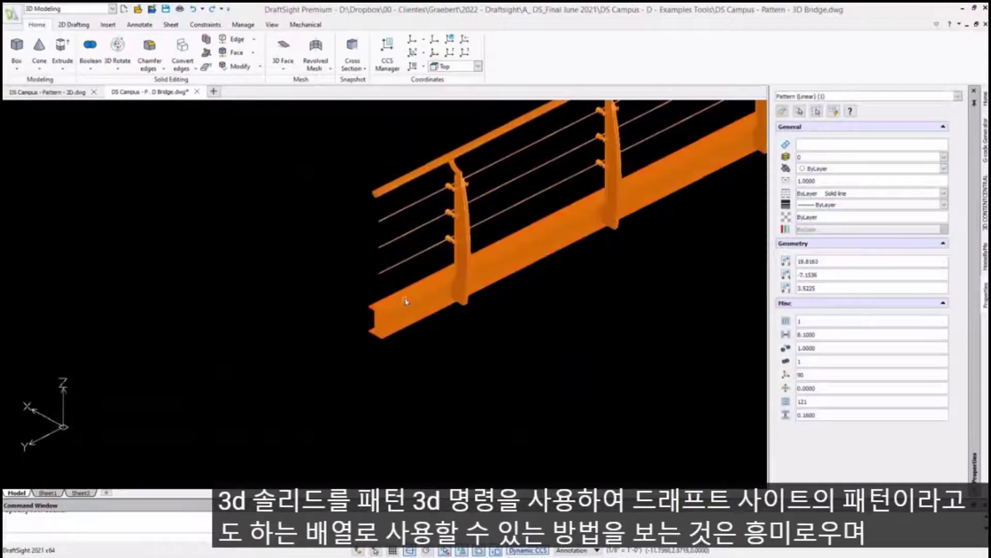
click(406, 301)
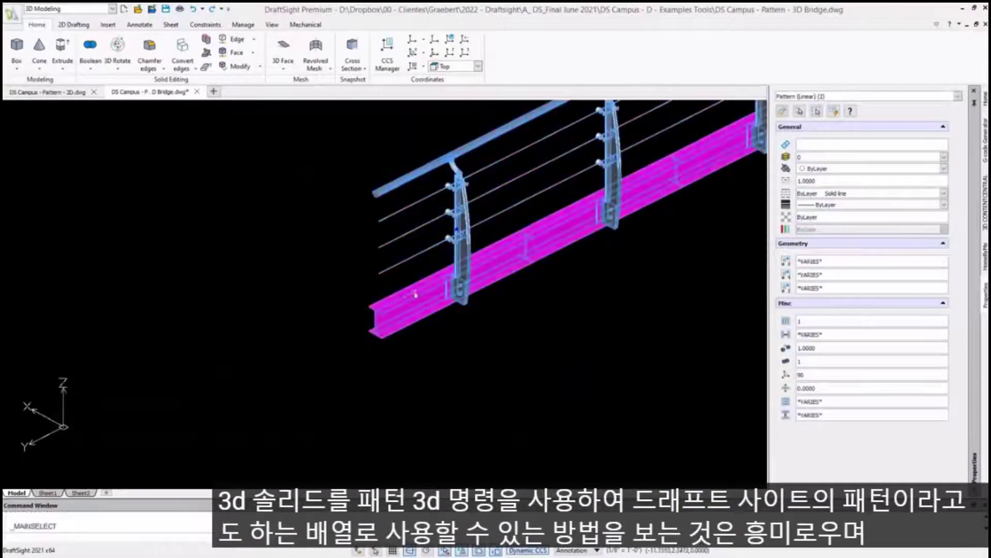
click(457, 232)
scroll(295, 283, down, 5)
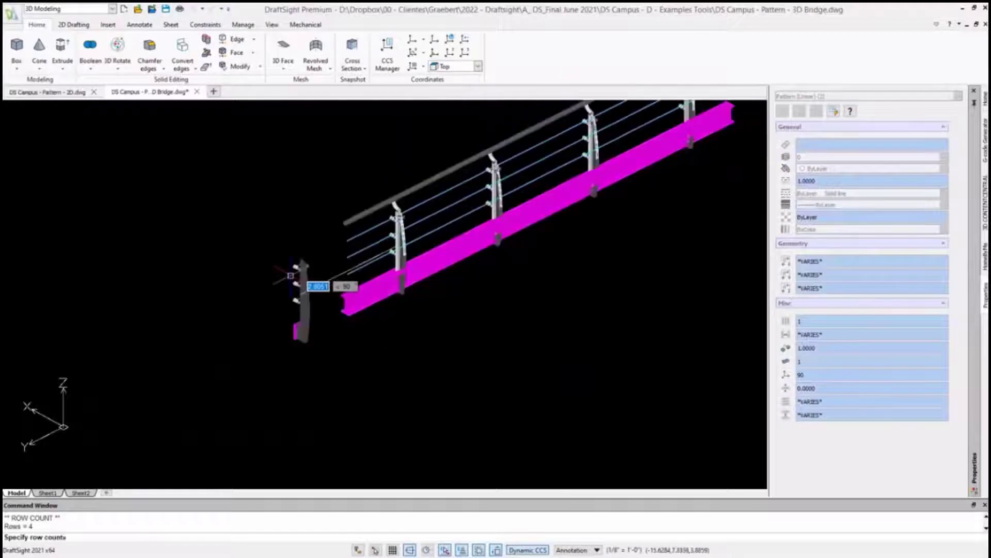
click(140, 384)
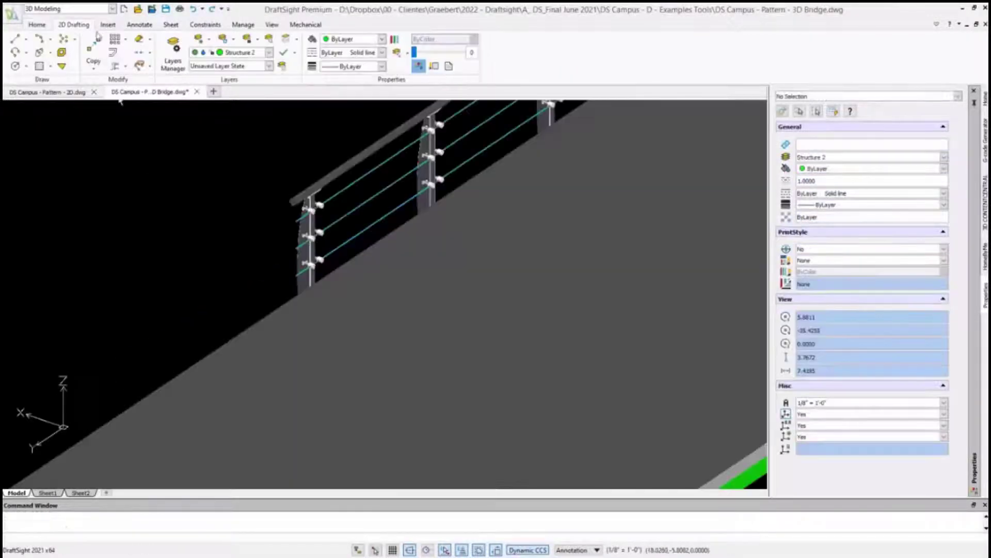
- Start a linear pattern and select the railing's end post with its fittings as the entities to repeat
click(127, 40)
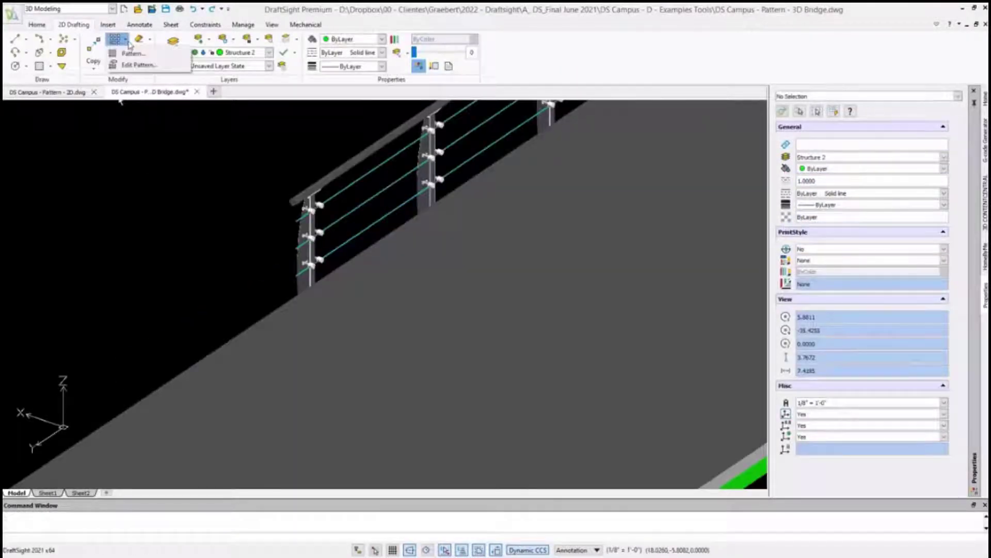
click(134, 53)
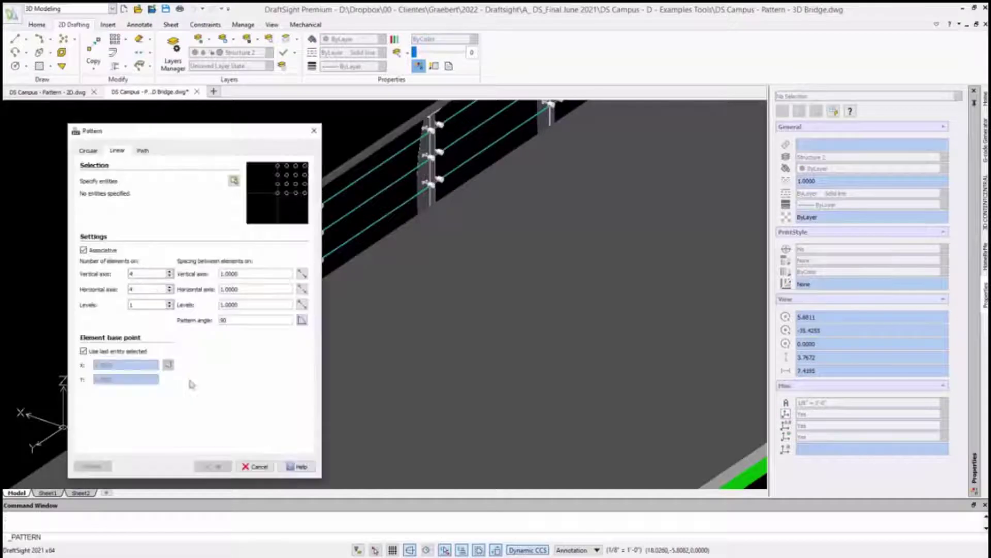
click(233, 181)
click(262, 160)
click(355, 425)
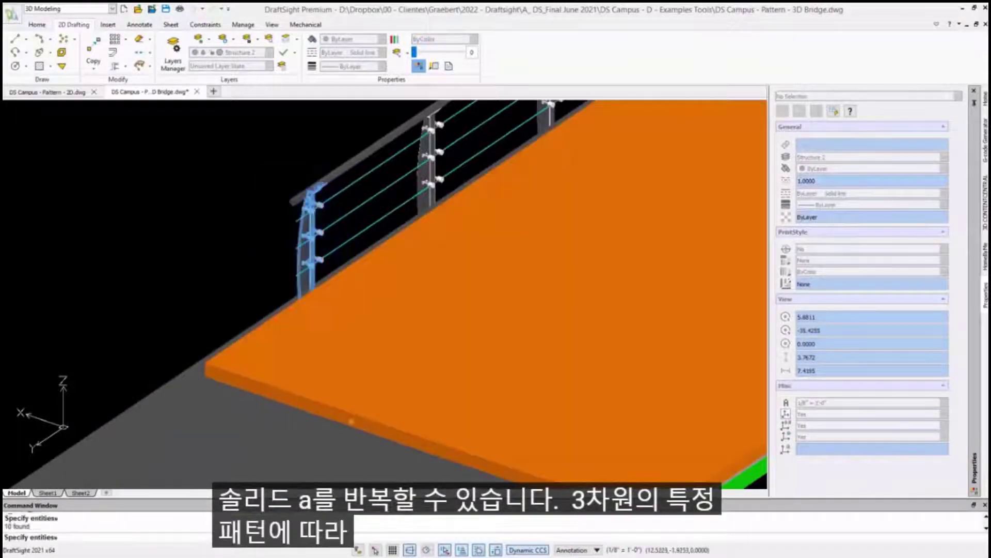
key(Return)
- Preview the post pattern, then create it with 4 vertical elements, 1 horizontal element and a vertical spacing of 1.5
click(94, 466)
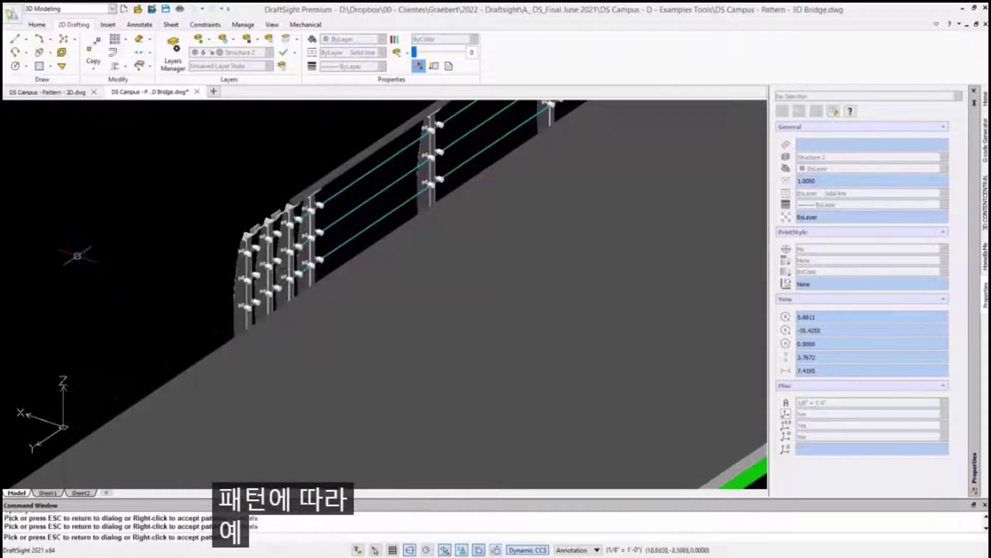
key(Escape)
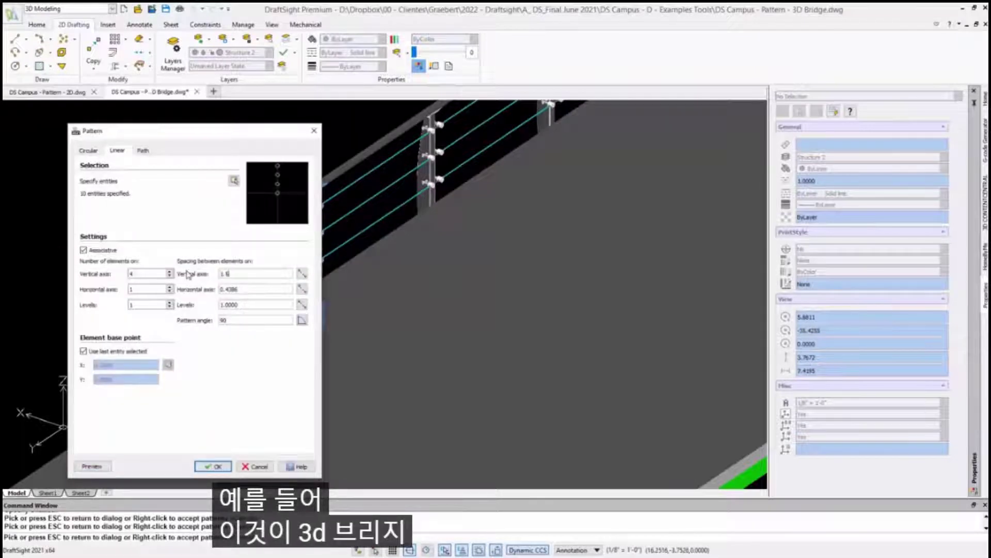
click(228, 468)
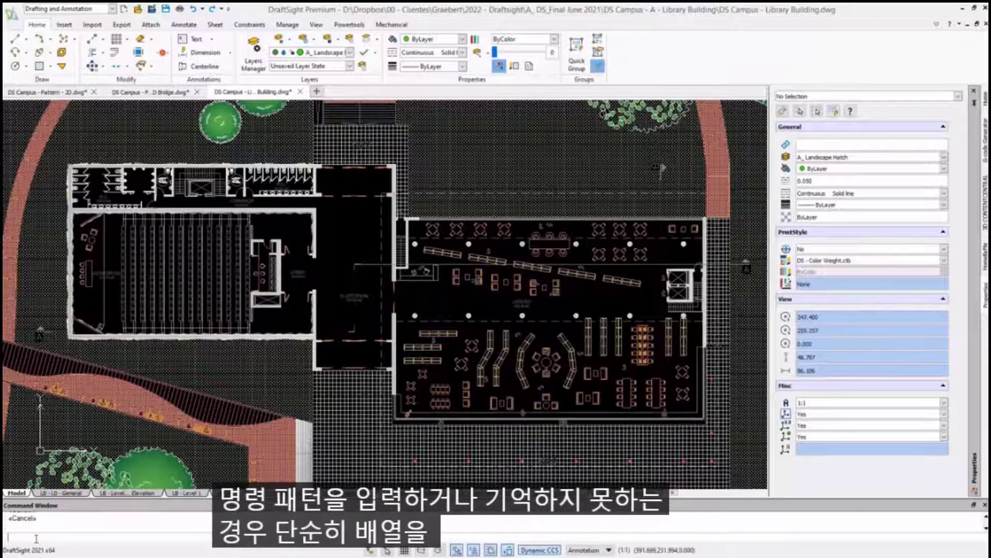
- Run ARRAY in the library building drawing and review the circular and path pattern settings
text(al)
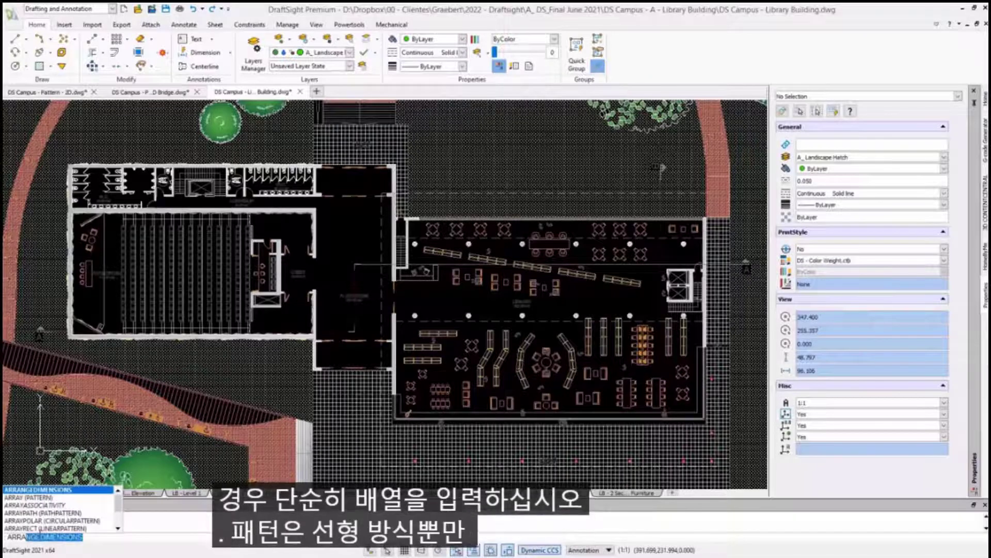
text(Y)
key(Return)
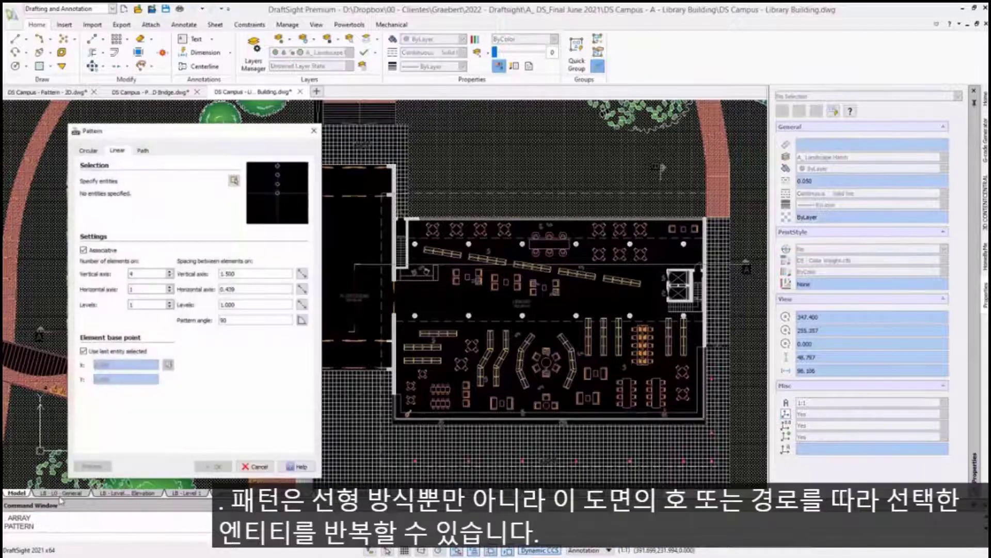
click(89, 151)
click(143, 151)
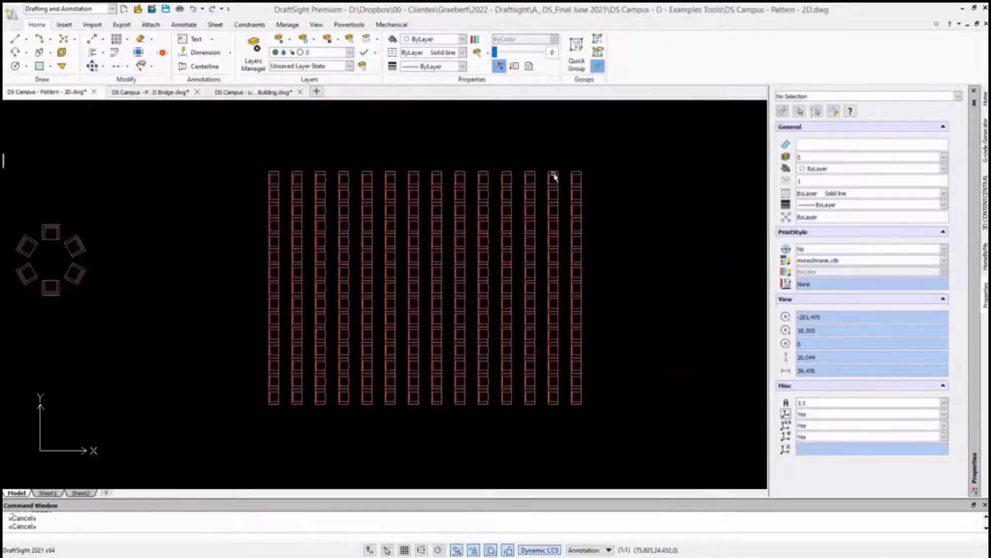
- Expand the rectangular chair pattern to 17 rows and 16 columns by stretching it directly in the drawing
click(553, 177)
click(577, 174)
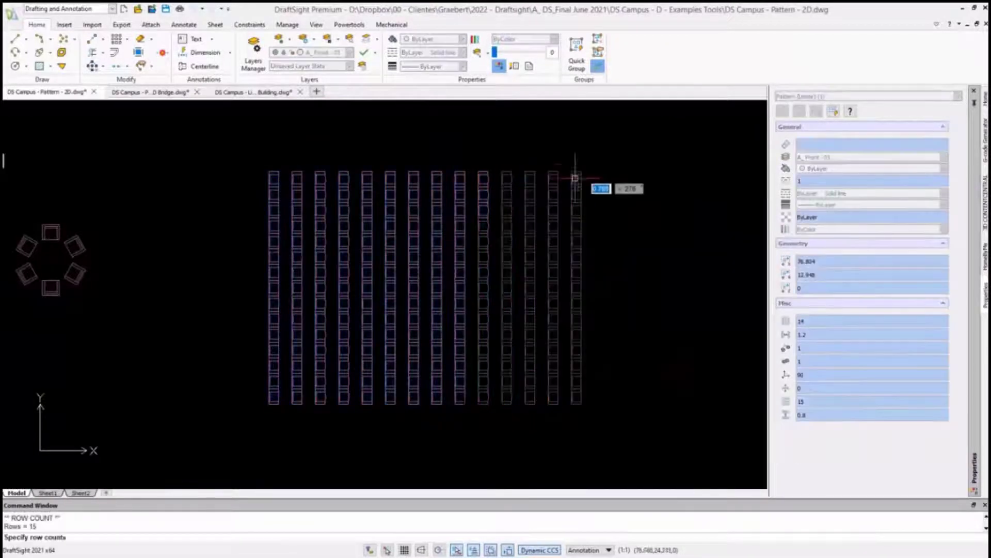
click(580, 149)
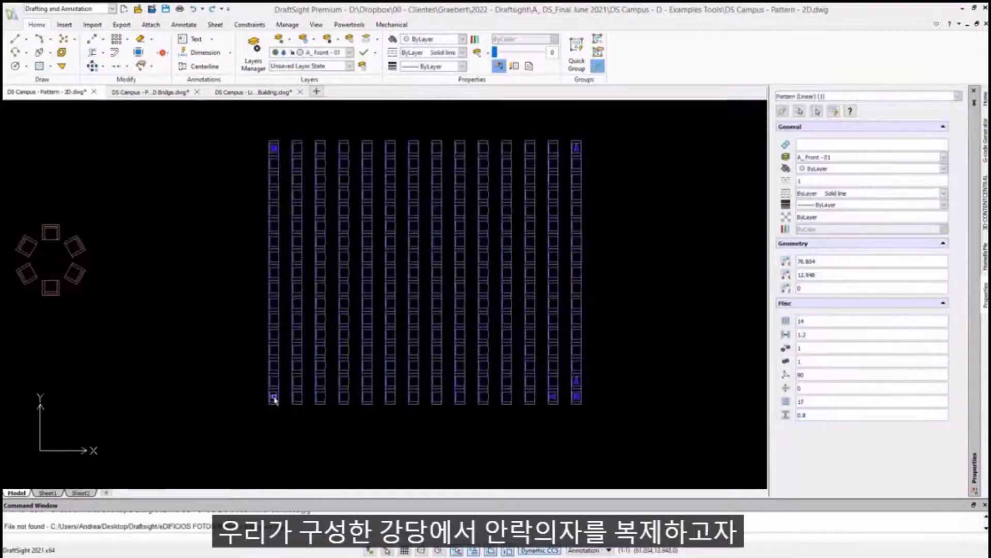
click(272, 398)
click(228, 397)
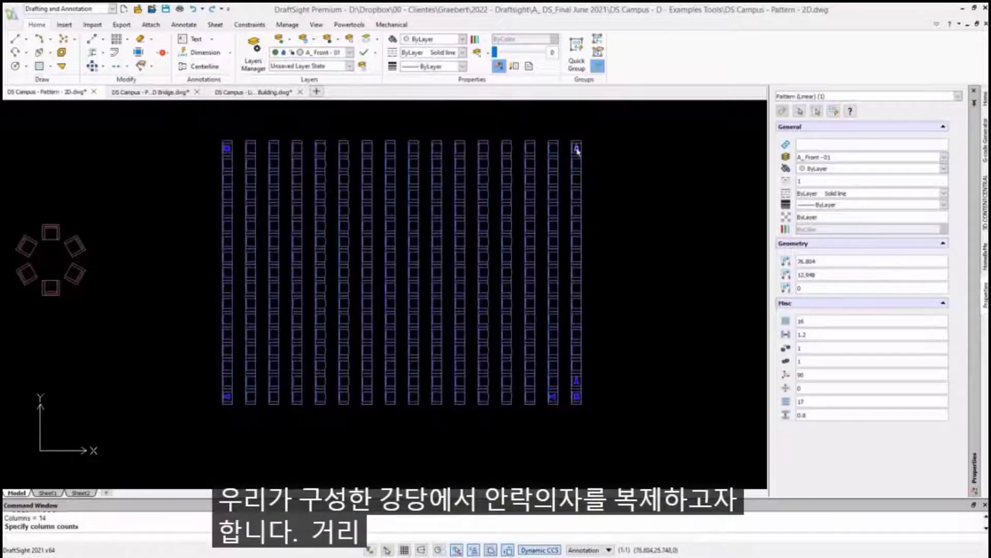
- Reduce the rectangular chair pattern to 4 rows and set its number of columns to 8
click(578, 150)
click(599, 340)
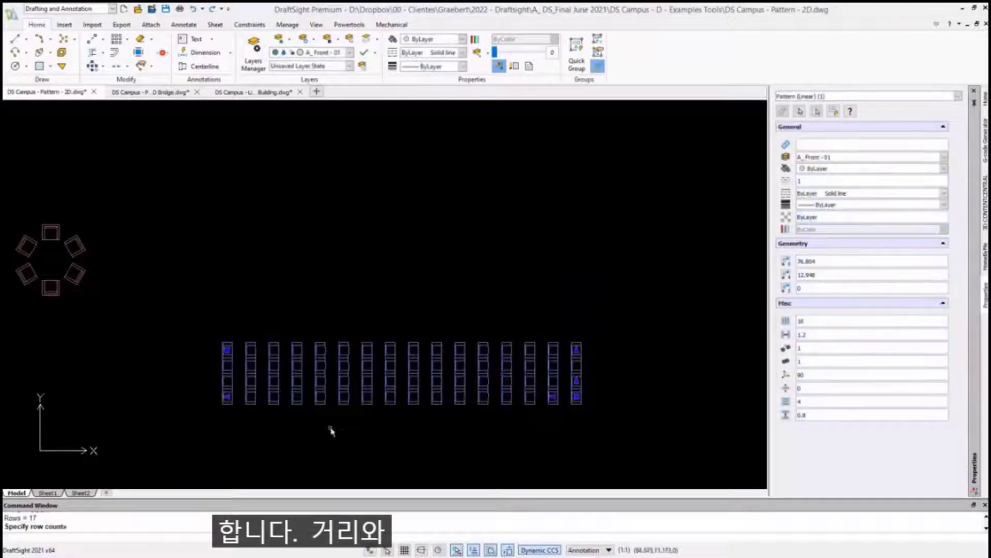
click(227, 397)
click(497, 421)
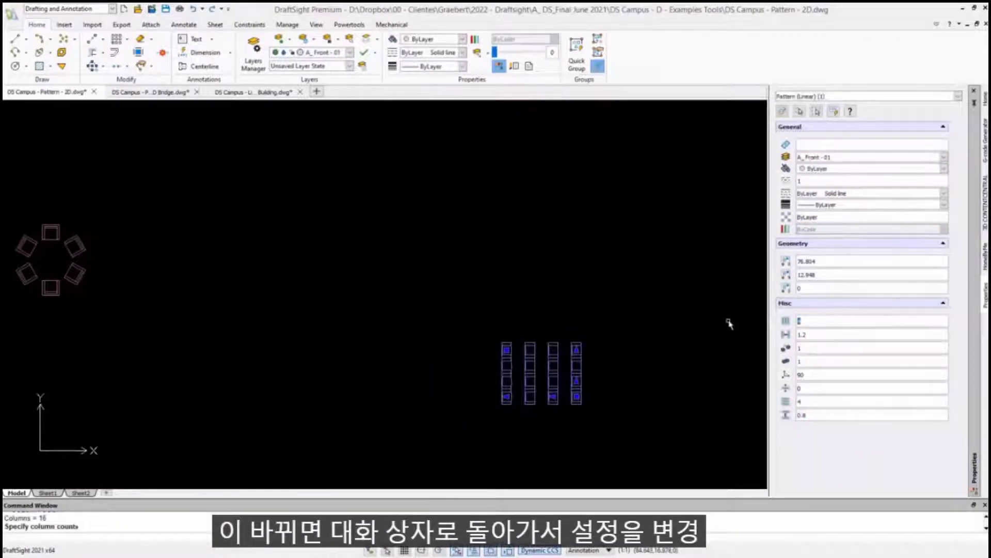
text(8)
key(Tab)
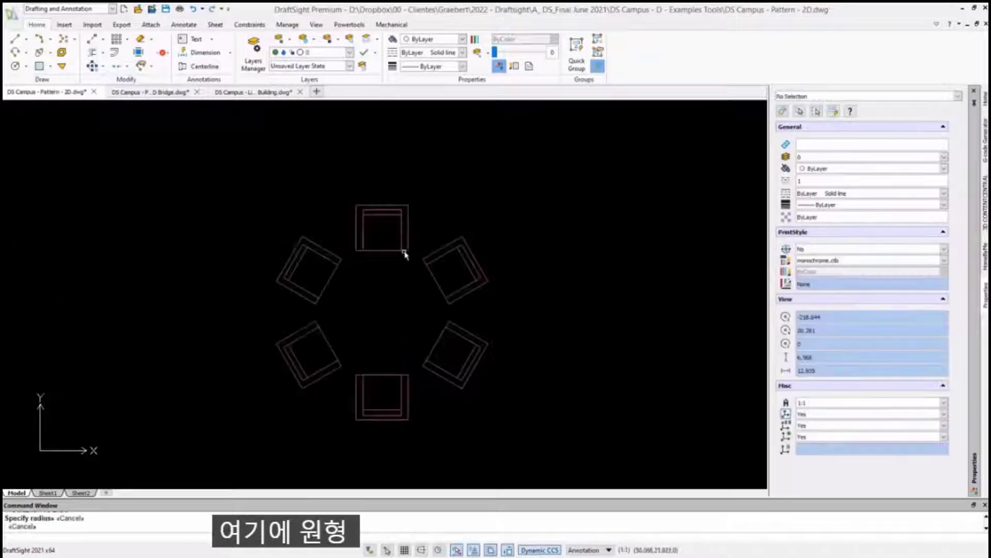
- Enlarge the radius of the circular chair pattern and set its number of elements to 10
click(385, 246)
drag(382, 232, 382, 163)
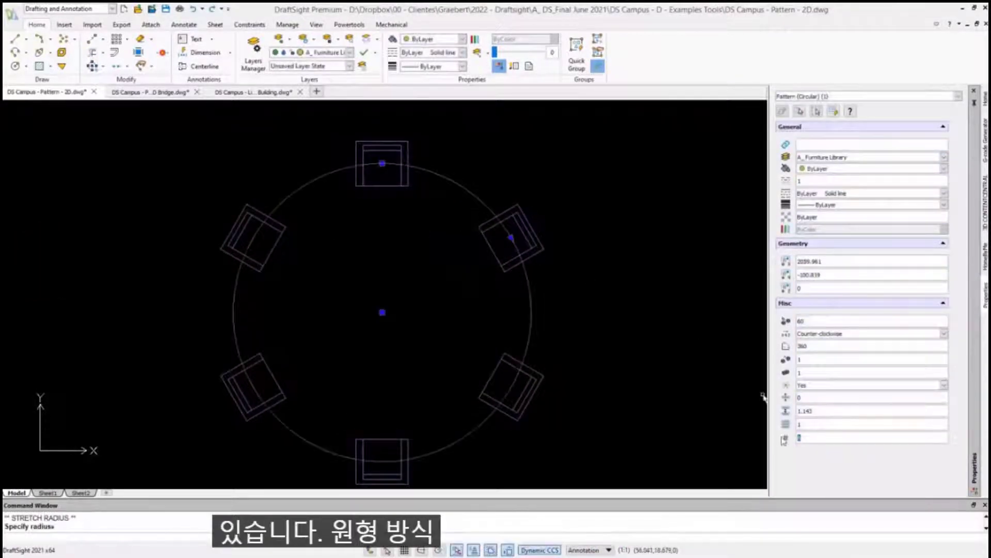
text(10)
key(Return)
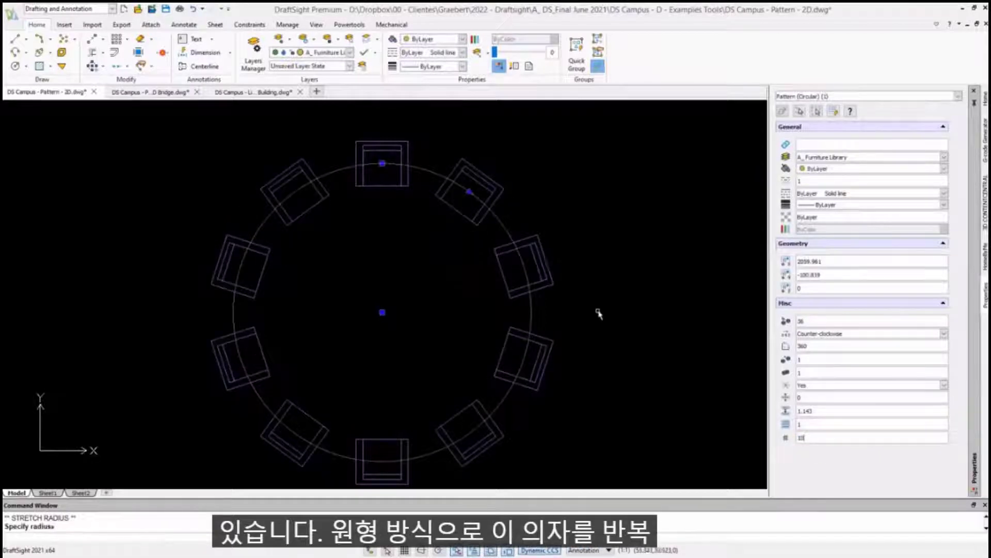
key(Escape)
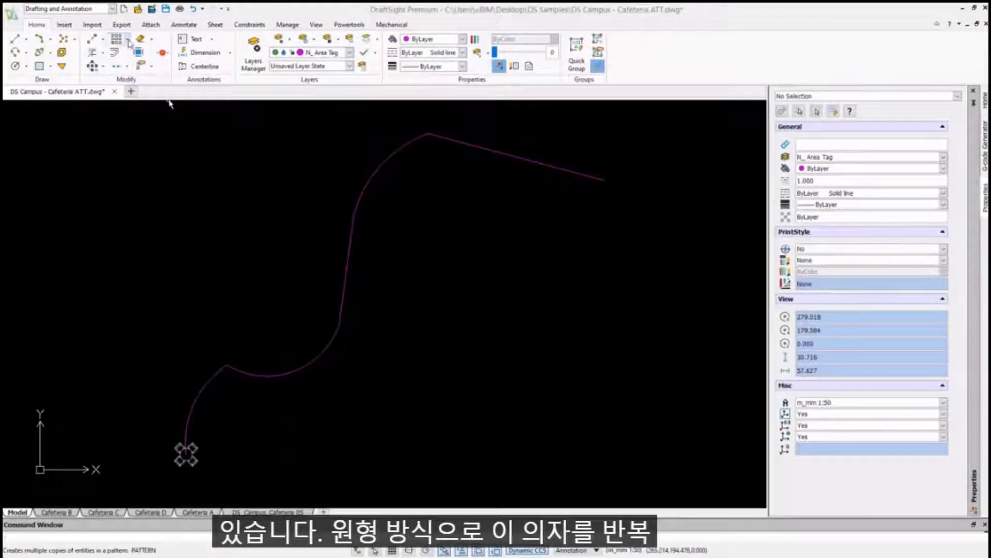
- Set up a path pattern with the table-and-chairs group as the entity and the curved polyline as the path
click(128, 40)
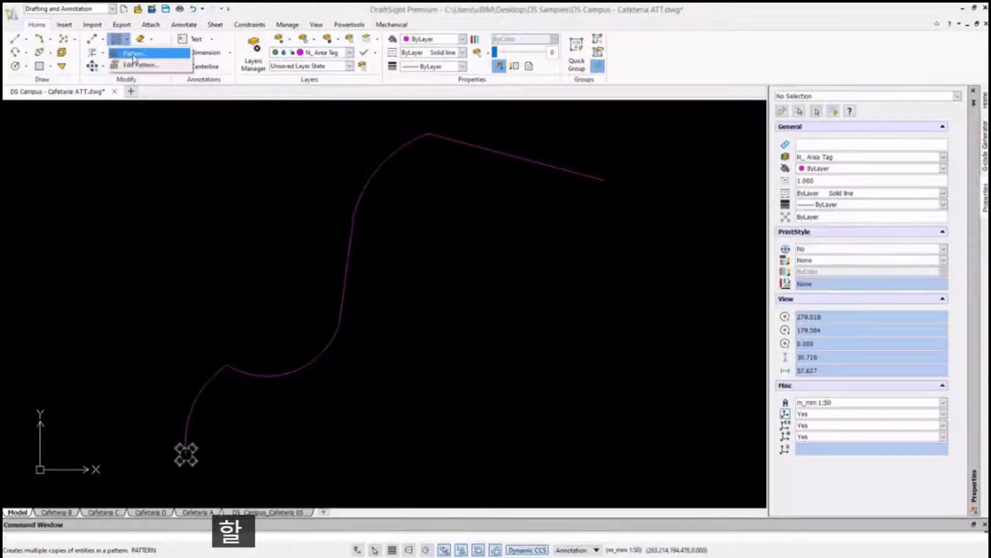
click(139, 61)
click(340, 154)
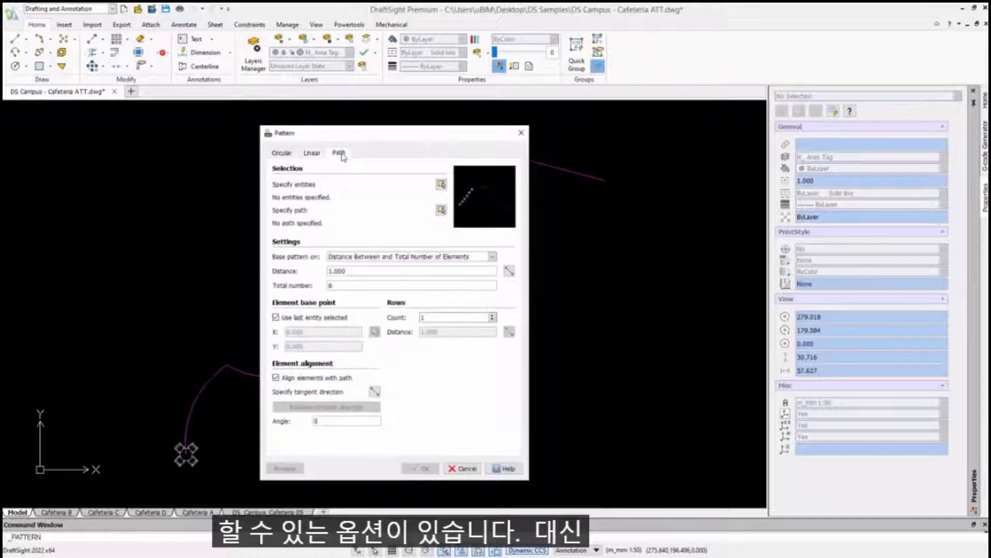
click(442, 185)
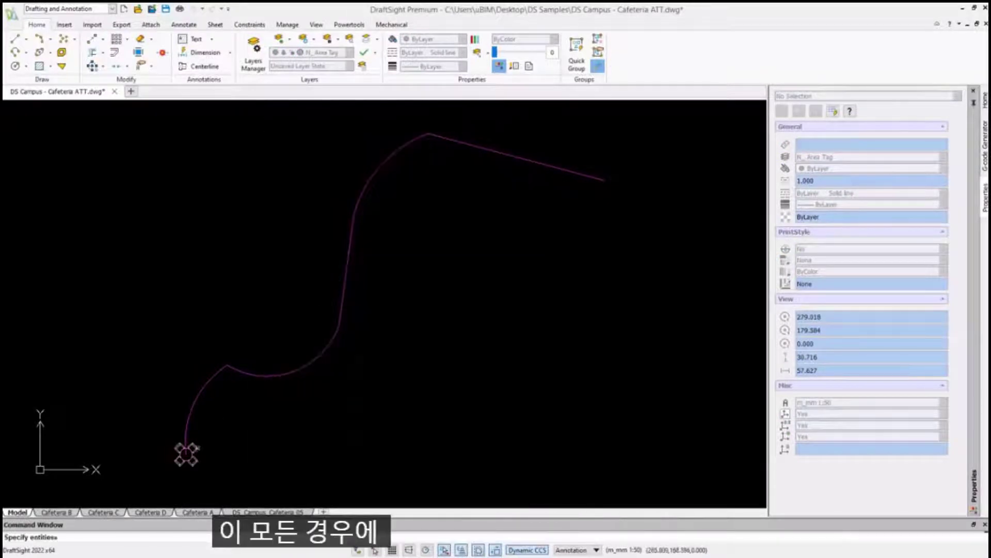
click(186, 453)
key(Return)
click(442, 210)
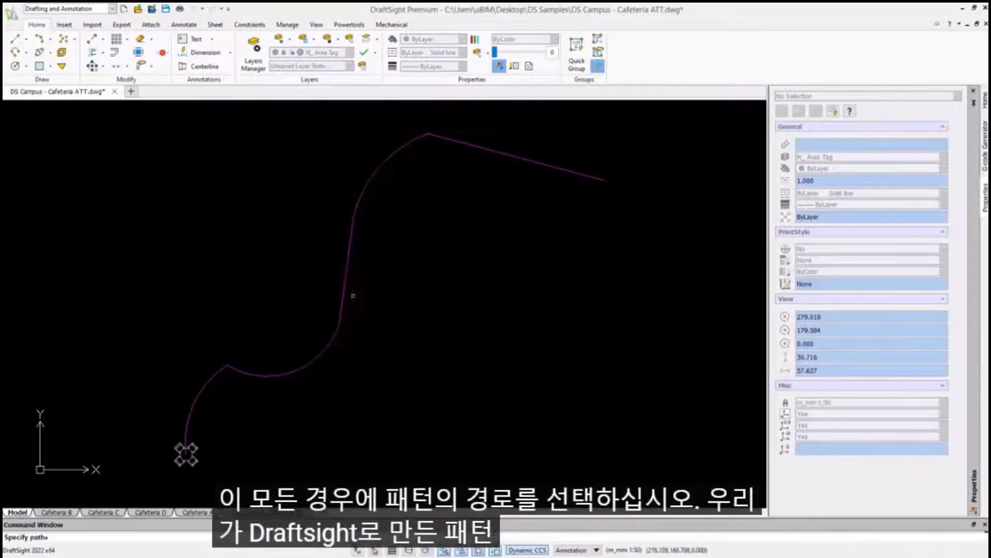
click(337, 328)
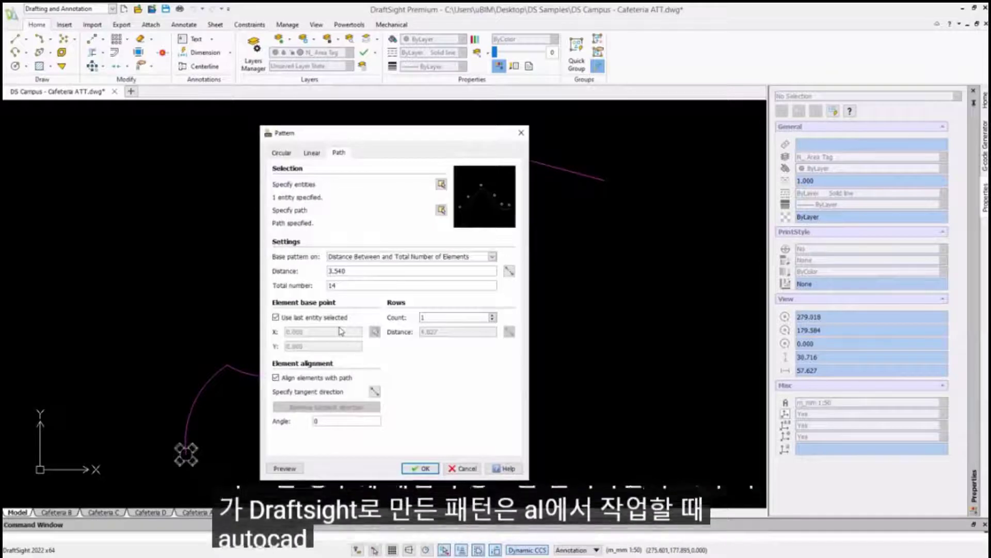
- Preview the path pattern of the table-and-chairs group, revise its total number of elements and create the pattern
click(299, 468)
key(Escape)
double_click(331, 285)
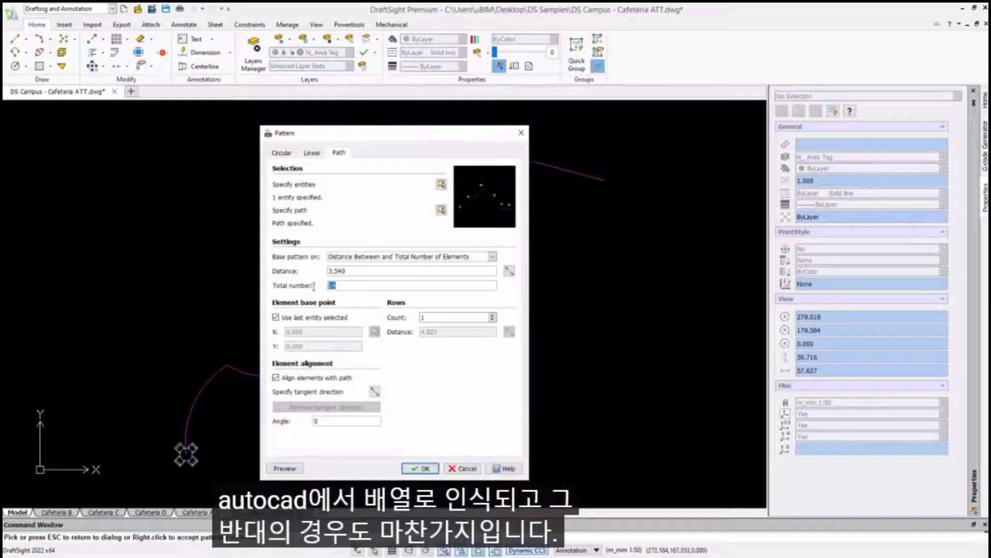
click(423, 468)
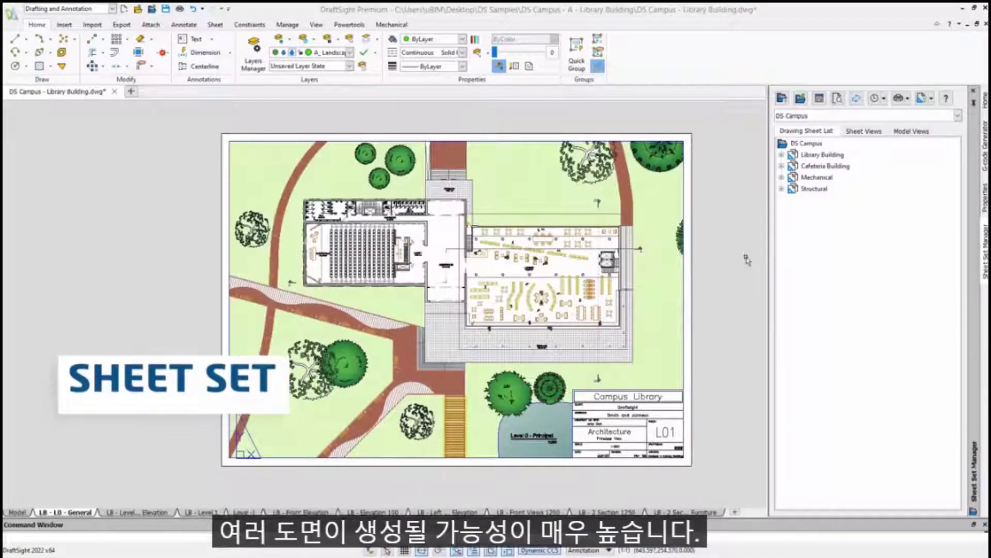
- Move sheet L10 - LB - Elevation 100 to the end of the Library Building subset and M02 - MS - Handrail - Mechanical 02 into Mechanical
click(782, 155)
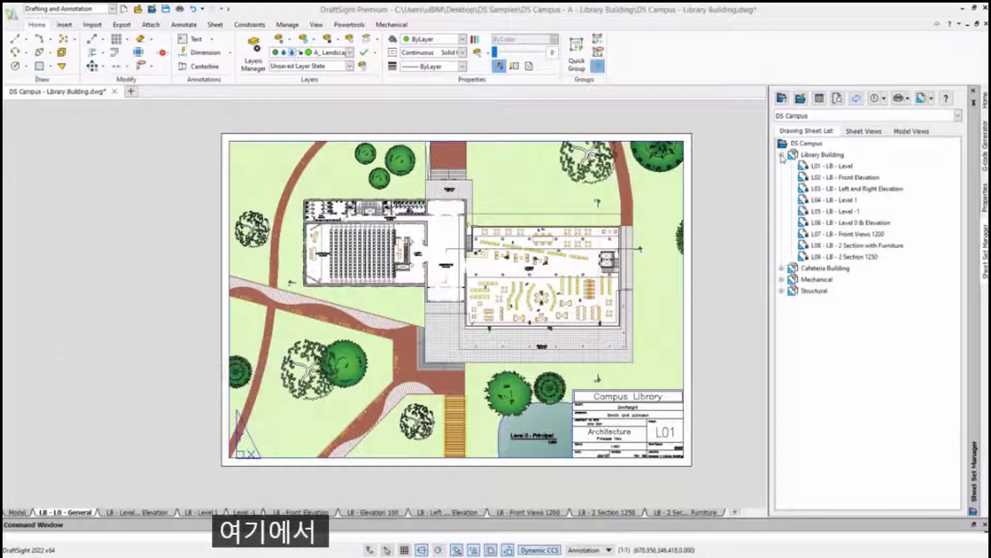
click(782, 269)
drag(826, 323, 842, 263)
click(782, 347)
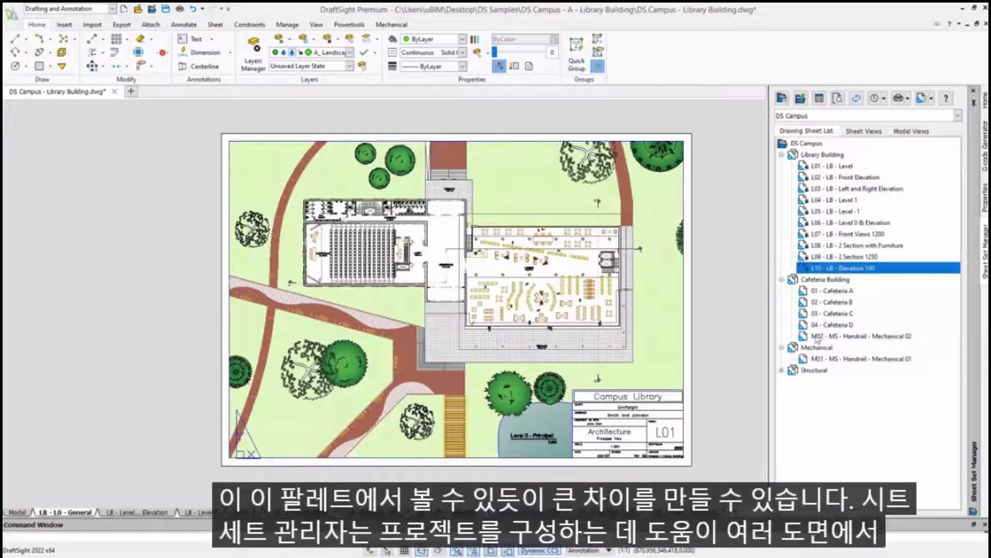
drag(810, 337, 826, 367)
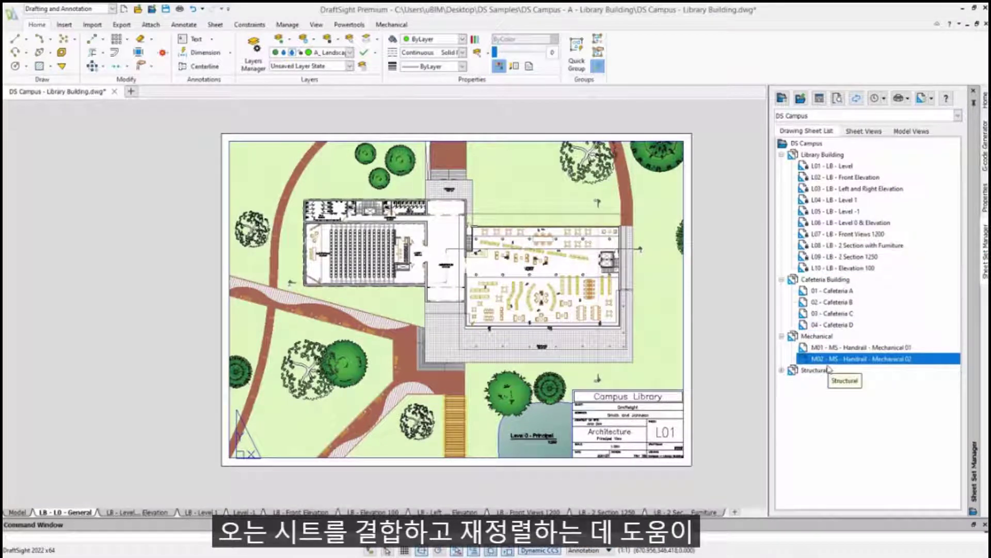
- Open sheets L04 - LB - Level 1 and L08 - LB - 2 Section with Furniture from the Library Building subset
click(841, 202)
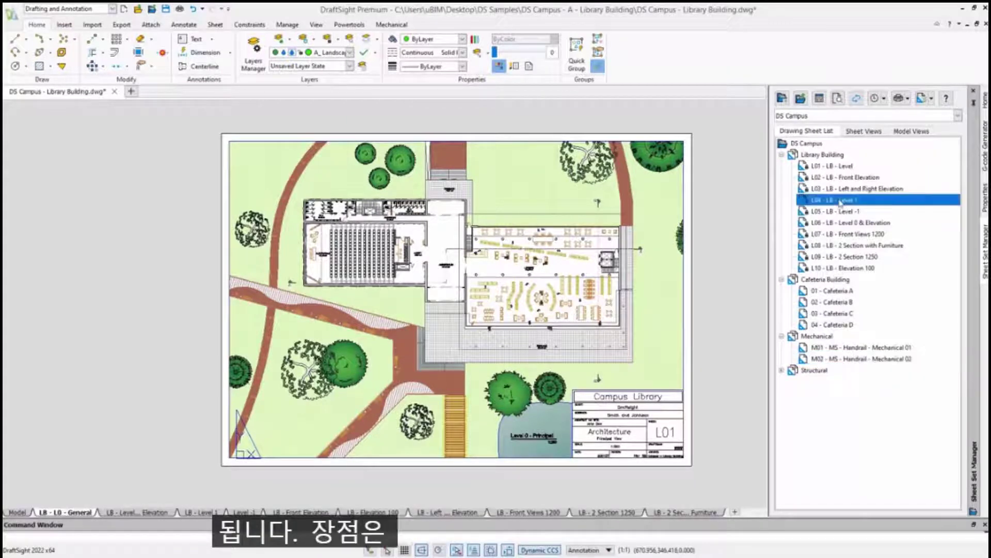
double_click(840, 202)
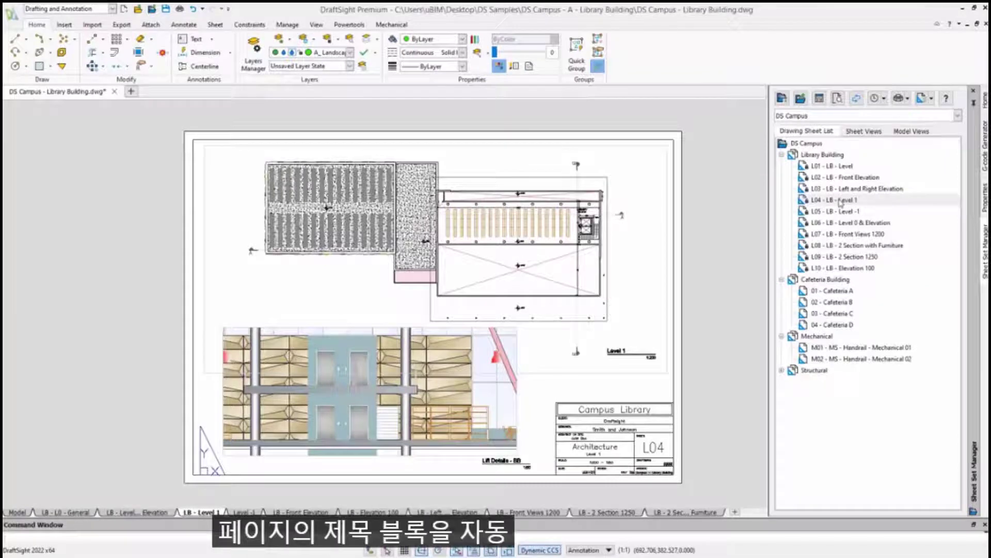
double_click(836, 247)
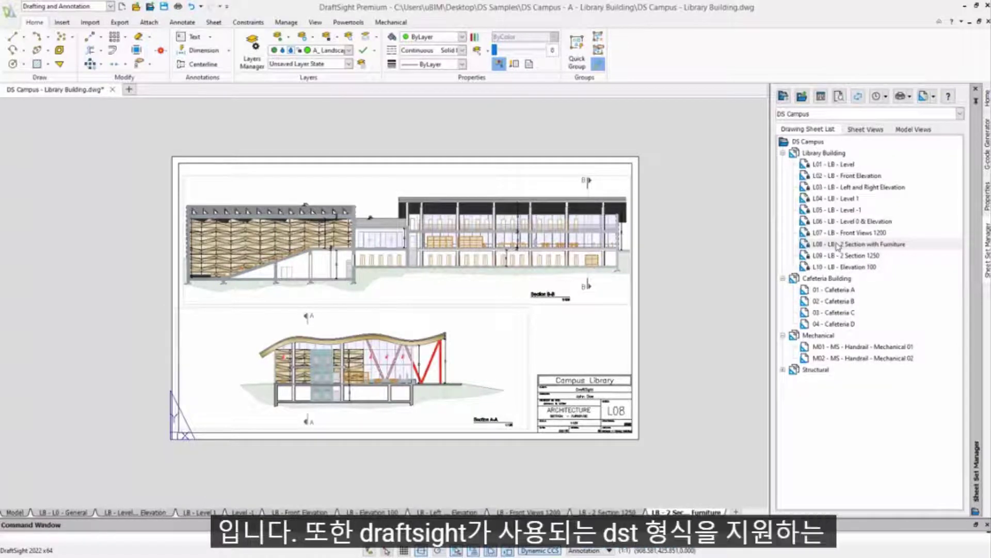
- Examine which DST drawing sheet set files are available for opening, without loading one
click(149, 7)
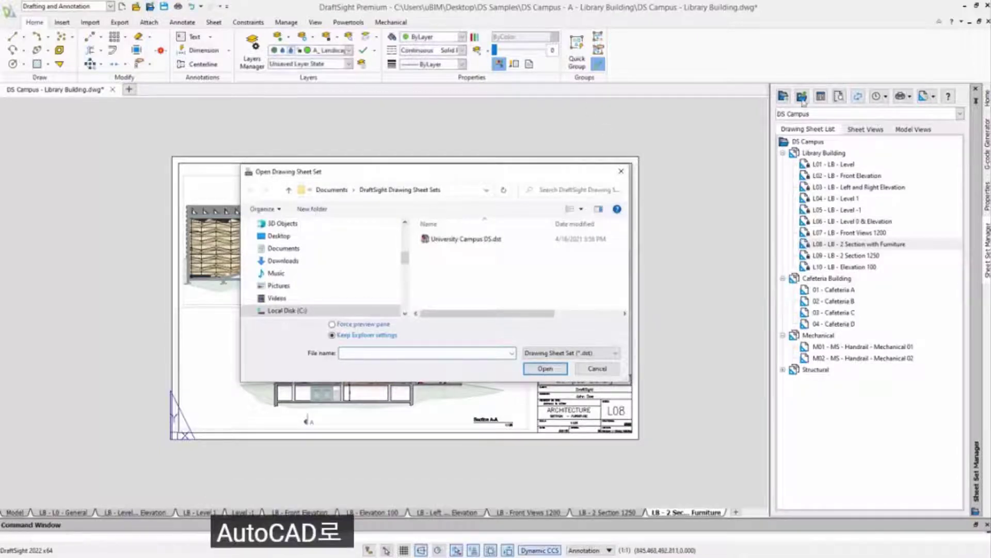
click(622, 172)
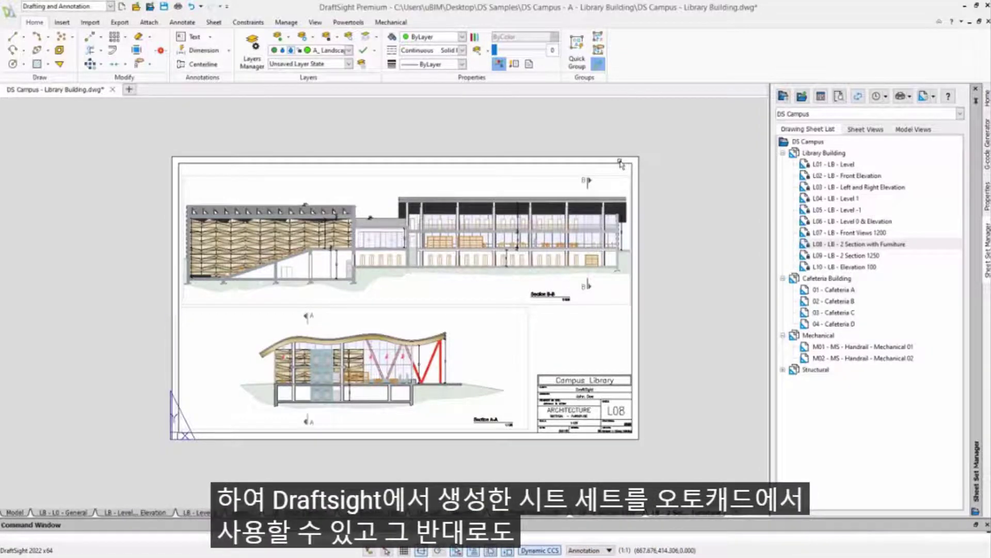
- Publish the entire DS Campus sheet set to PDF and review the pages of DS - Campus ALL.pdf
right_click(813, 141)
mouse_move(859, 249)
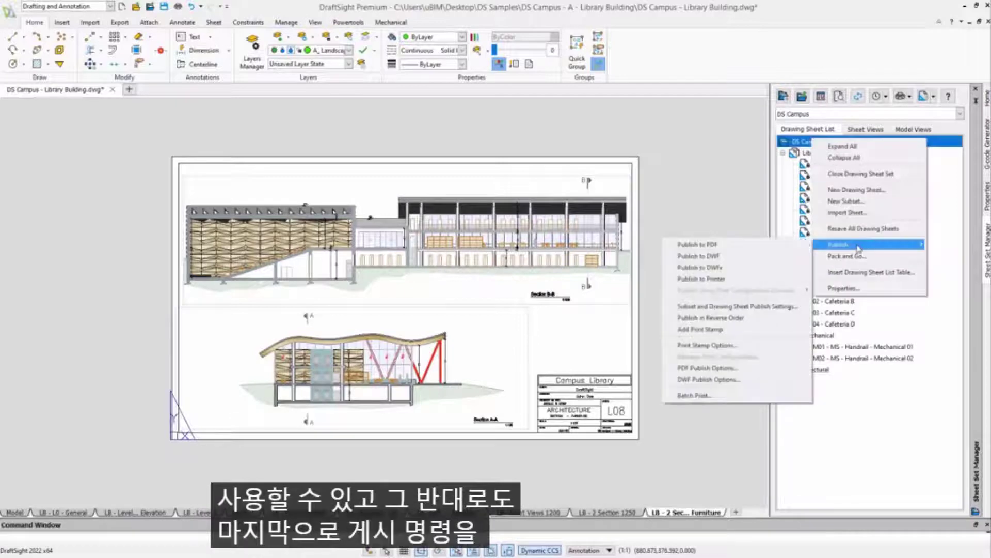
click(769, 247)
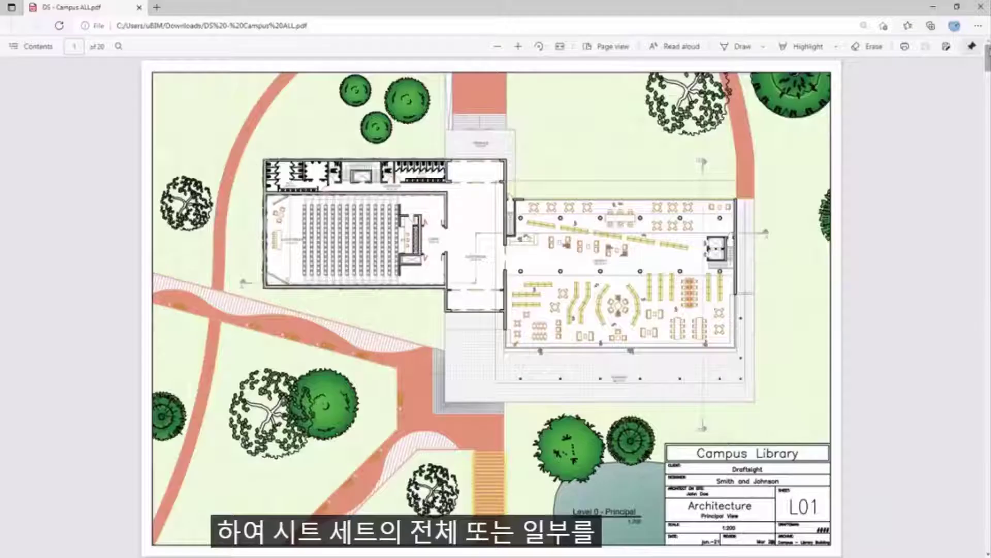
drag(982, 56, 977, 113)
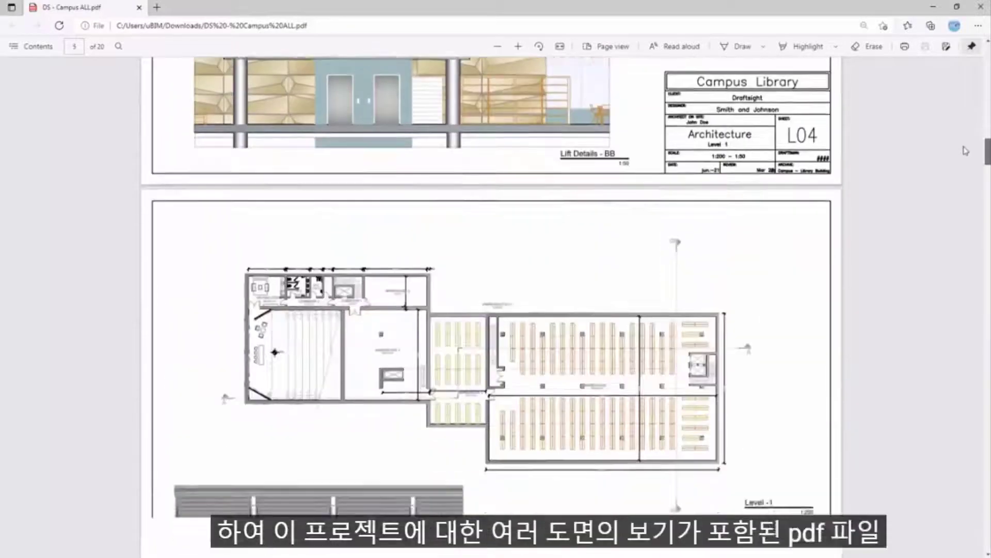
drag(966, 150, 987, 495)
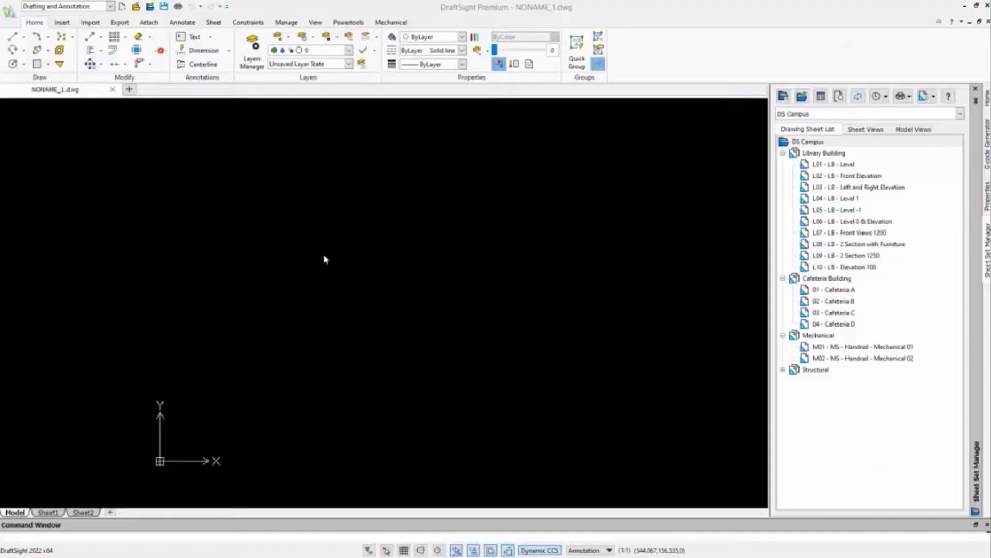
- Start a PDF import in the empty drawing and load DS - Campus ALL.pdf from the DS Samples folder
click(90, 24)
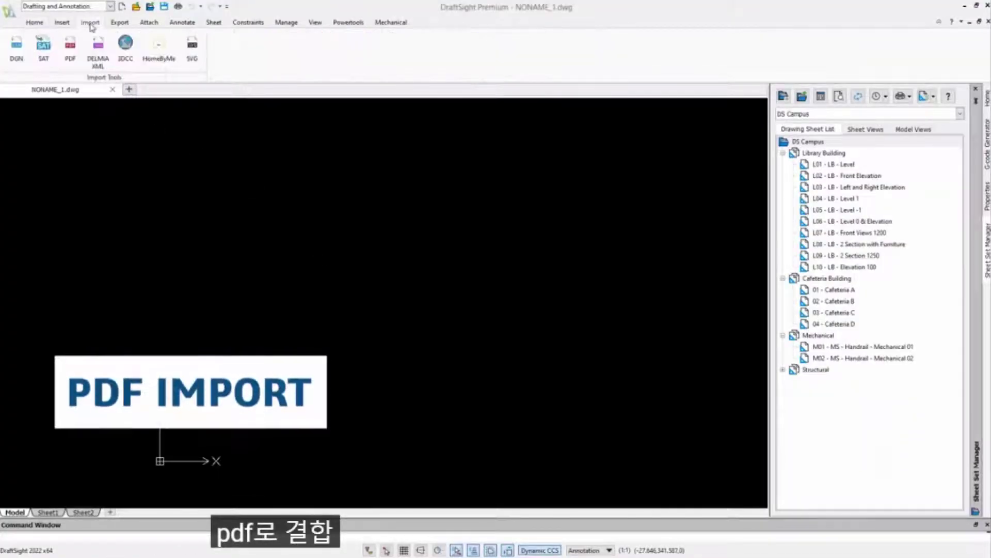
click(72, 45)
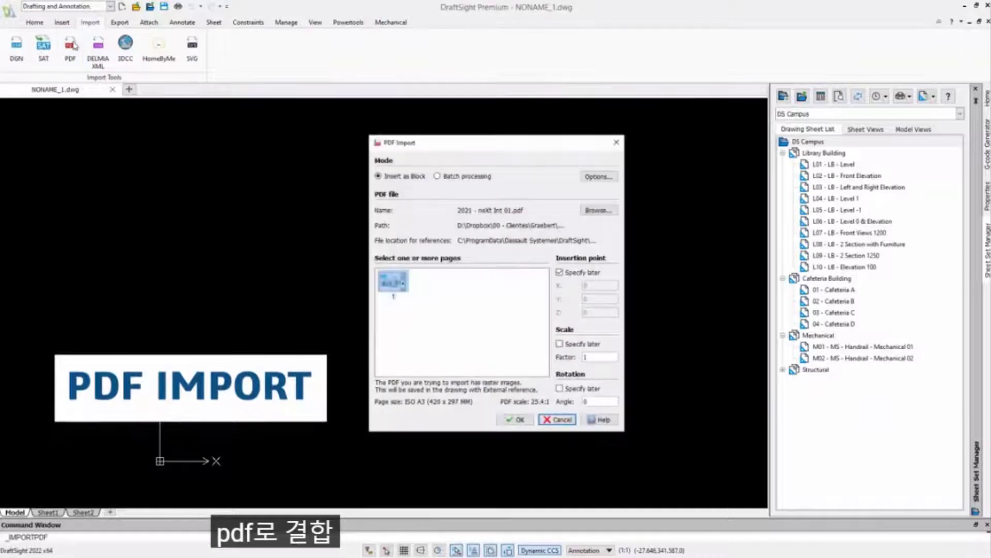
click(593, 211)
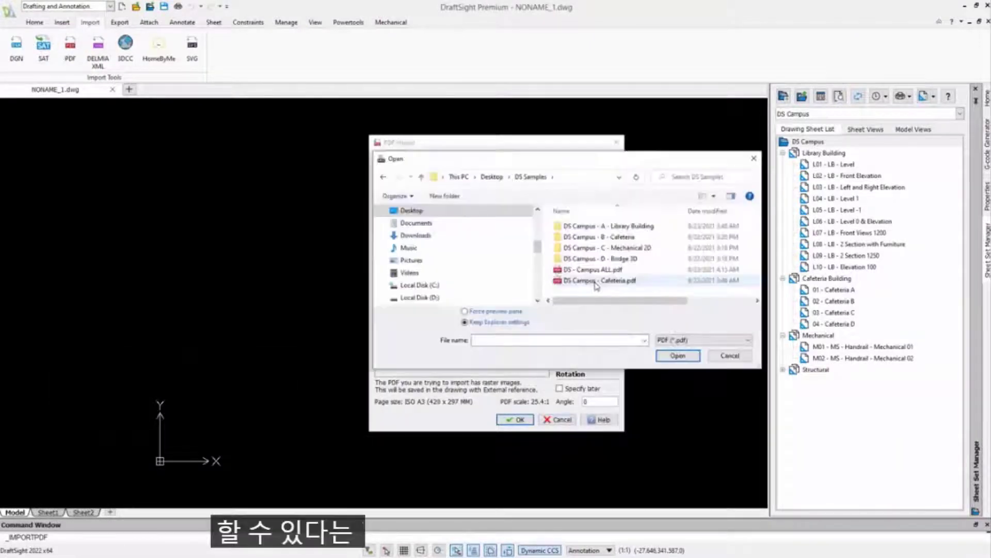
click(599, 269)
click(681, 354)
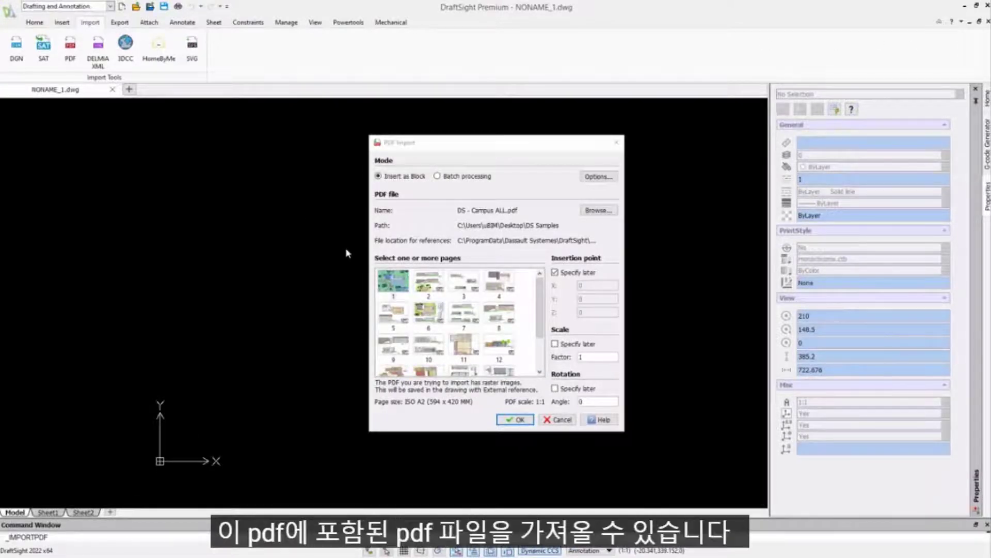
- Select pages 3 to 7 of the PDF for import
click(463, 284)
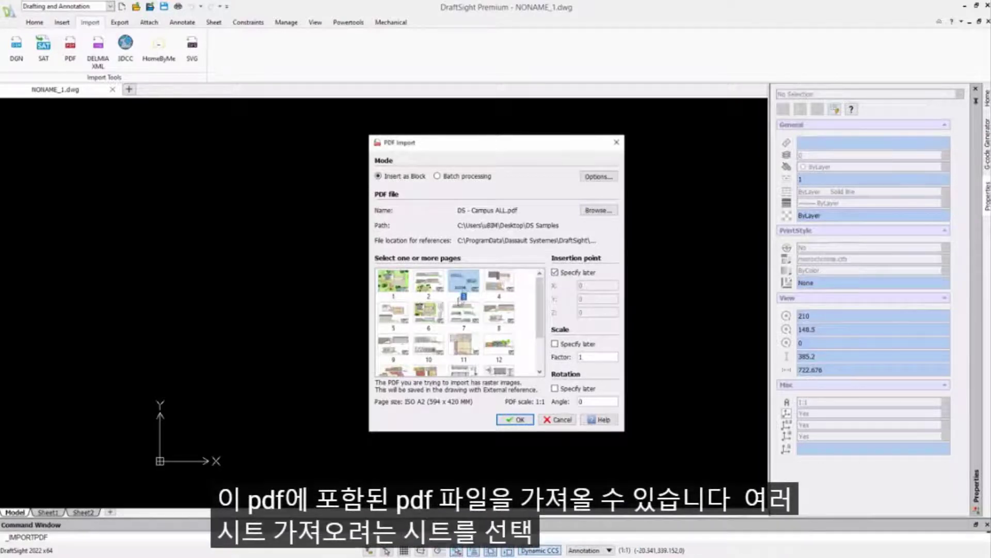
shift+click(461, 314)
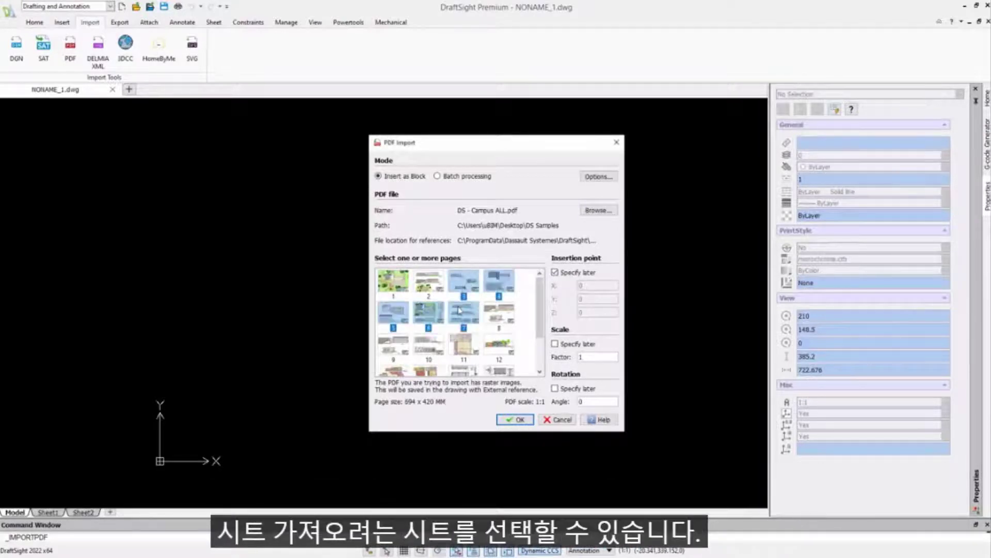
- Switch the PDF import to batch processing and examine its general and layer options
click(466, 177)
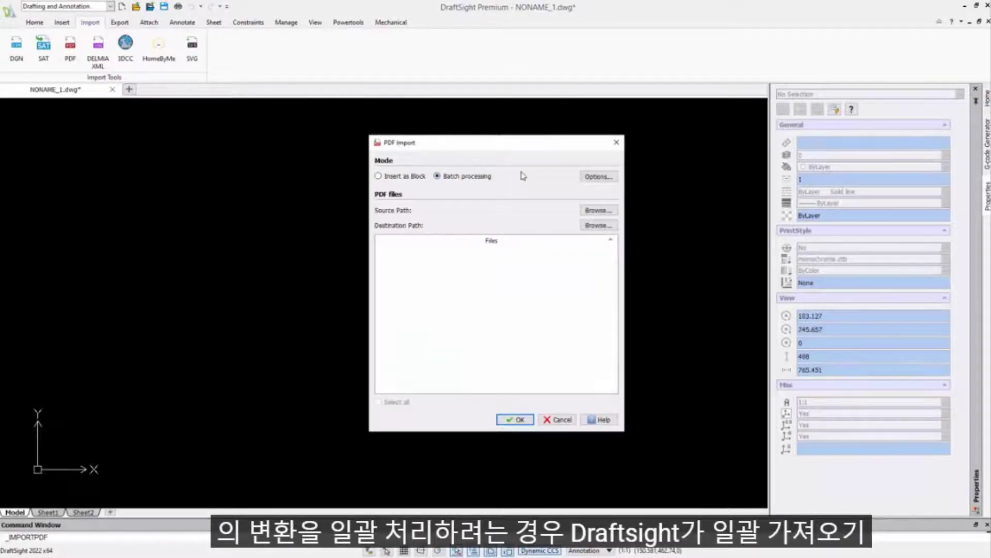
click(600, 178)
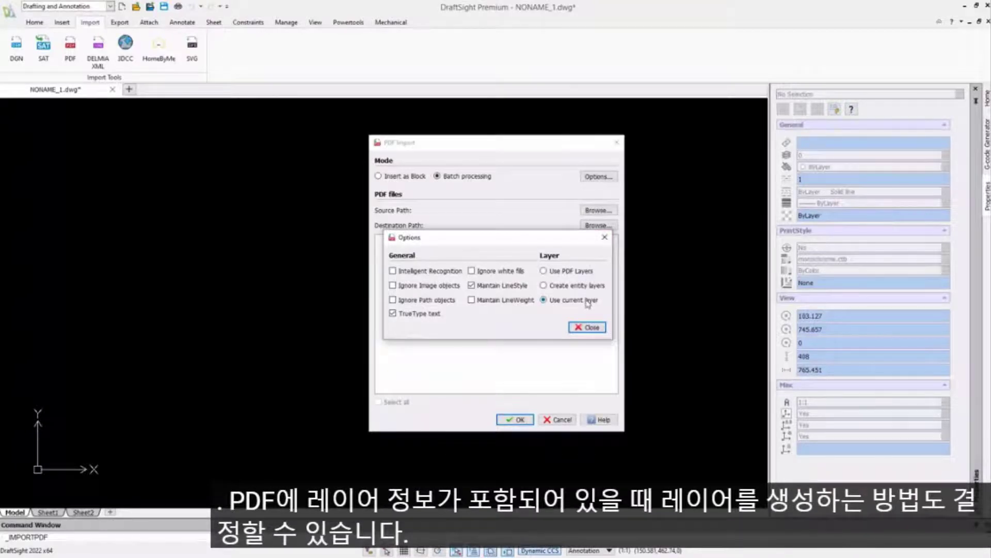
click(586, 327)
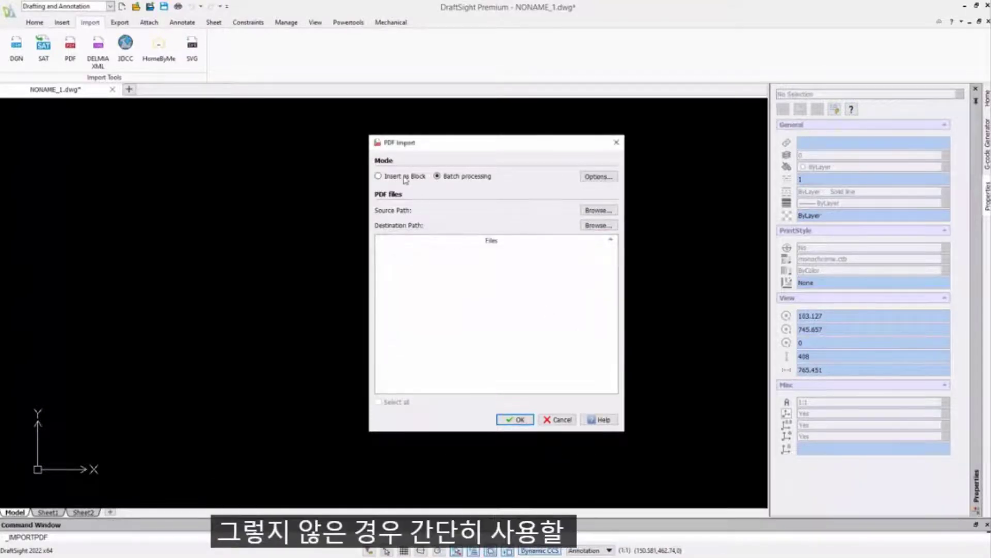
- Import pages 3 and 4 of the PDF in Insert as Block mode and place them side by side in the drawing
click(379, 175)
ctrl+click(499, 284)
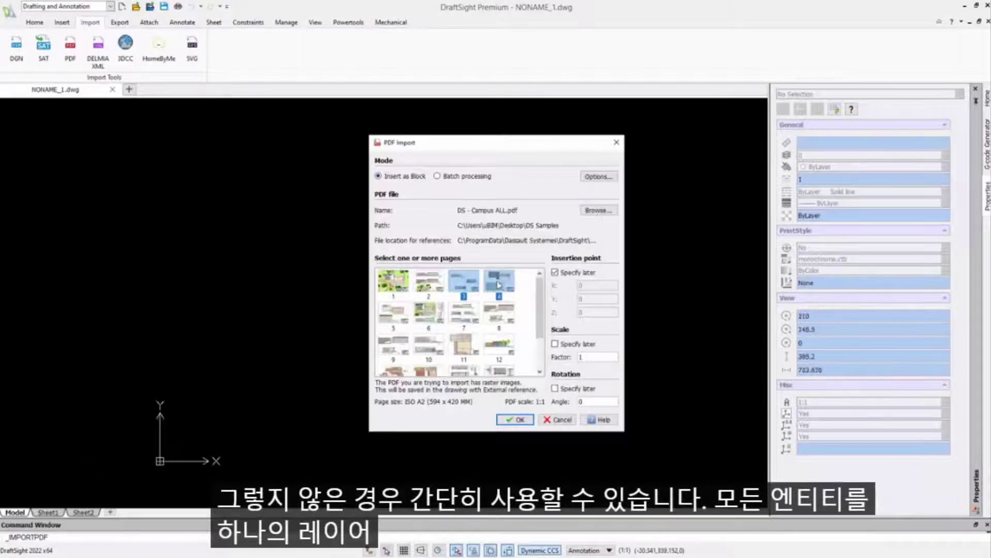
click(518, 421)
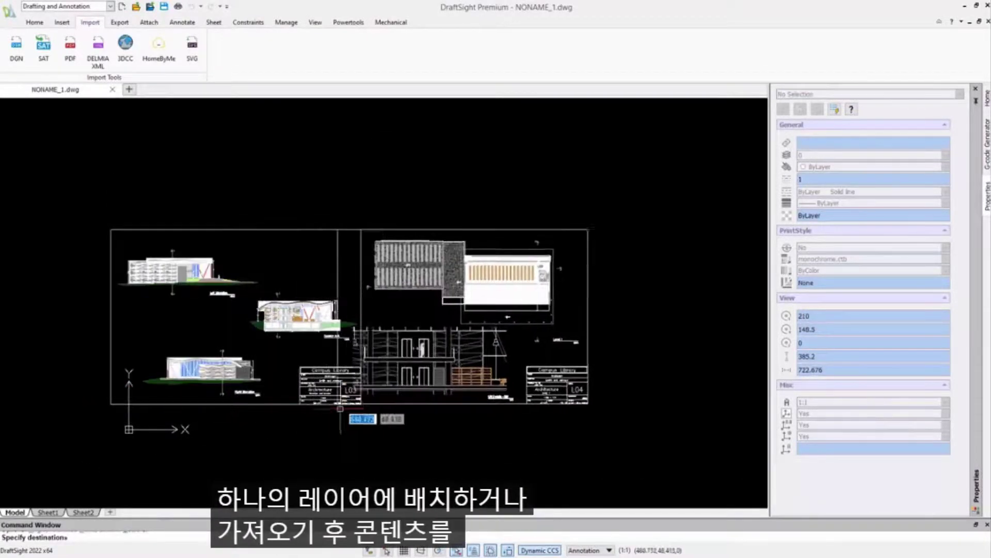
click(384, 408)
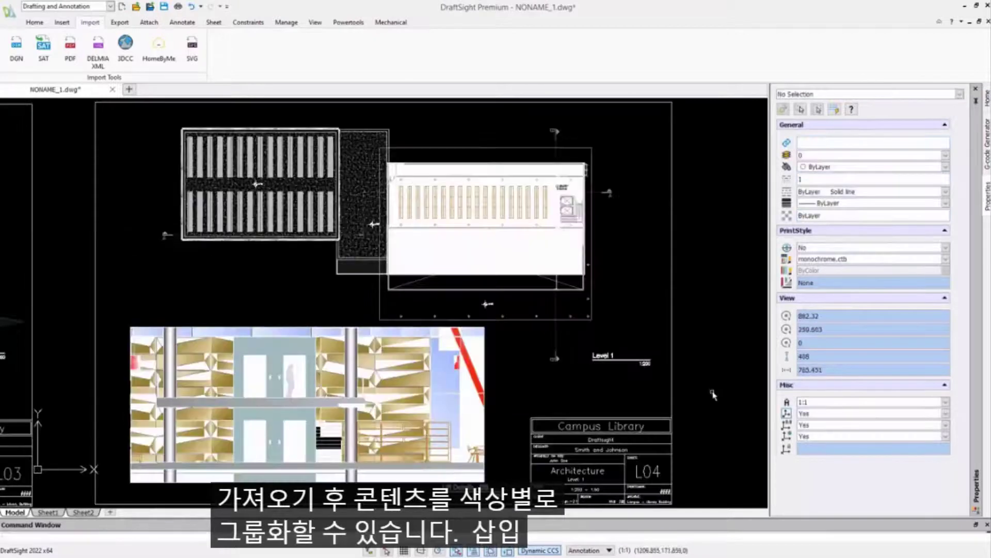
- Explode the imported L04 sheet block and the L03 sheet block containing the Left Elevation
click(652, 356)
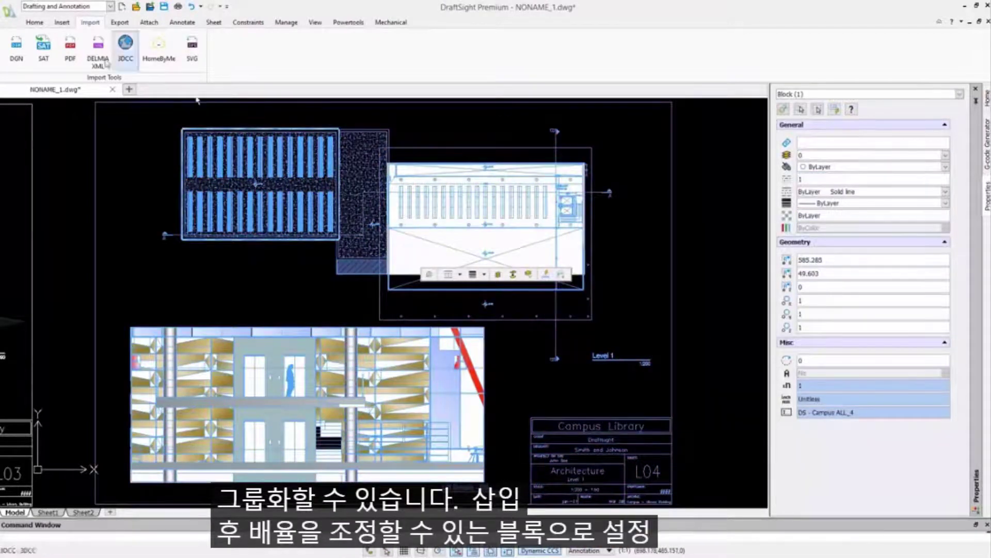
click(38, 26)
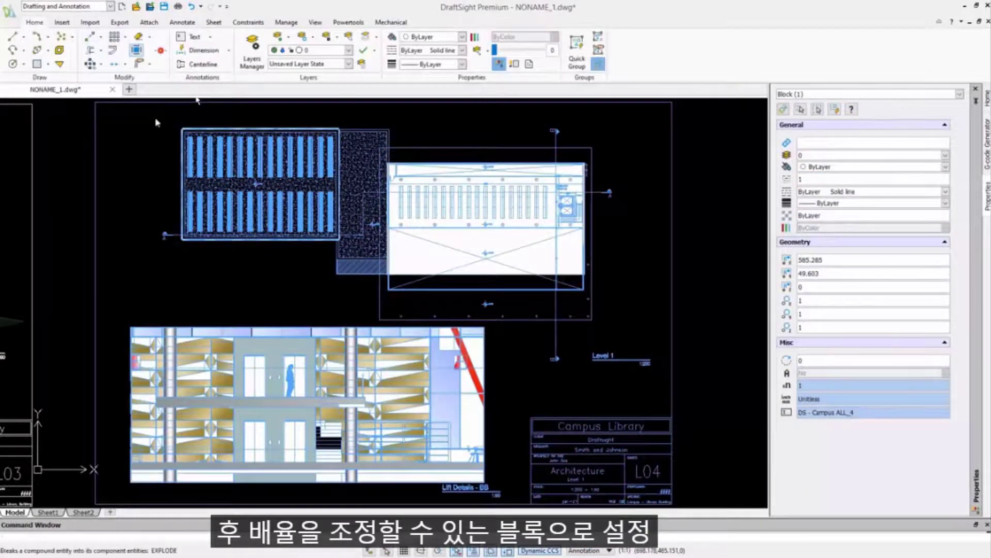
scroll(150, 137, down, 3)
middle_drag(583, 266, 722, 274)
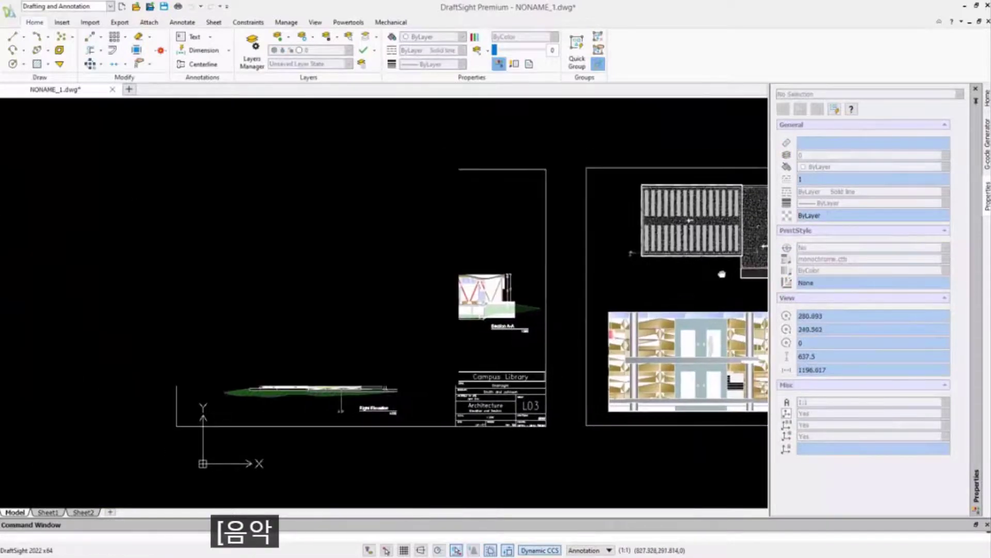
scroll(283, 213, up, 5)
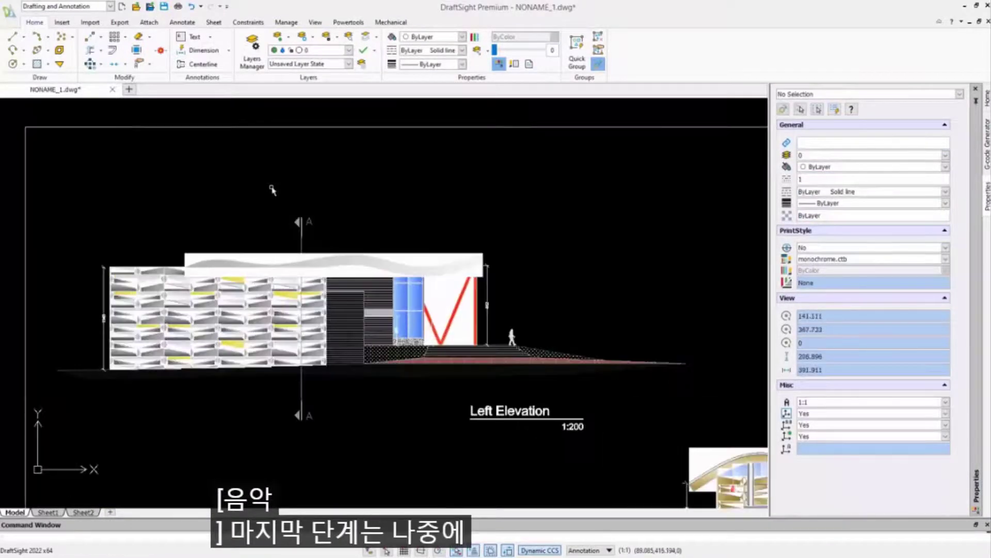
key(ctrl+a)
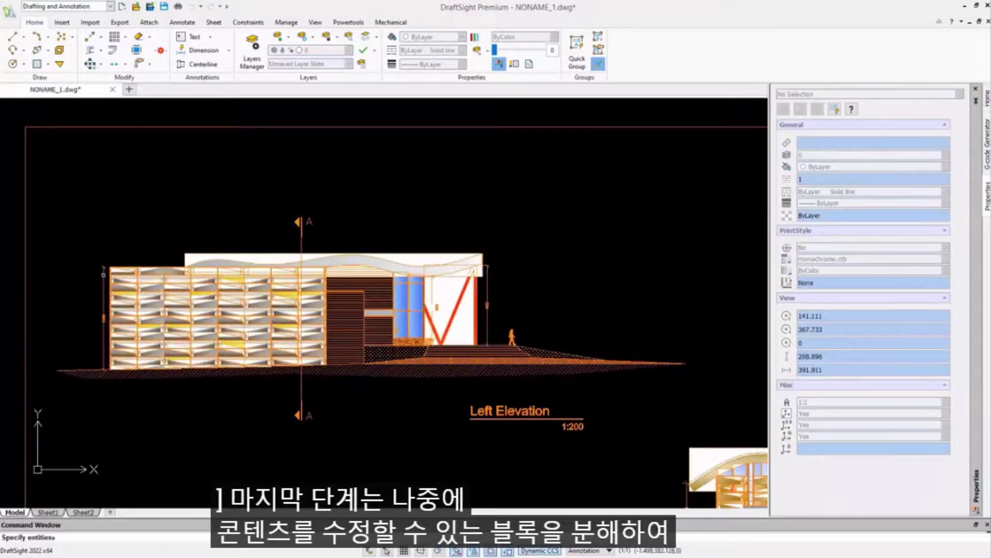
key(Return)
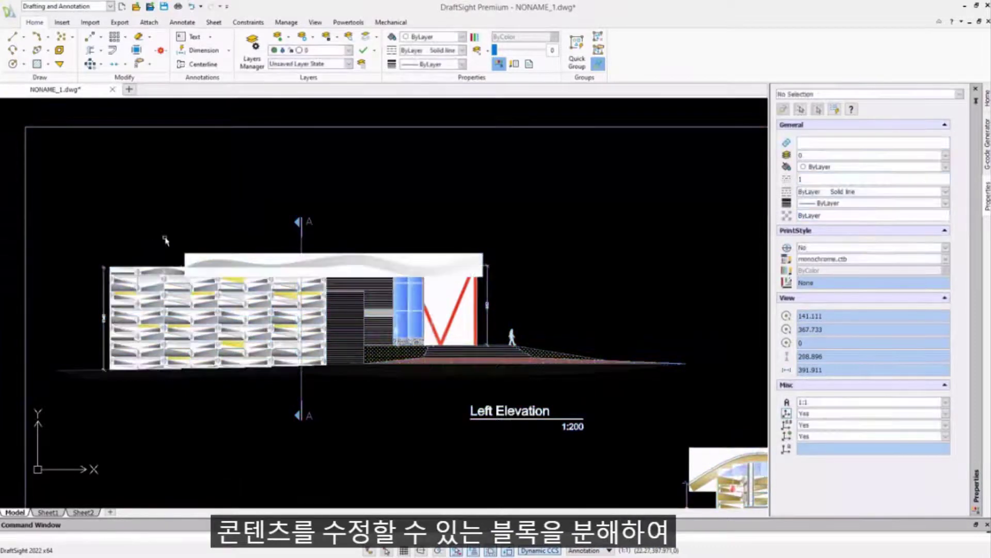
- Delete the image fills of the roof, the red supports and the blue glazing from the Left Elevation
click(418, 276)
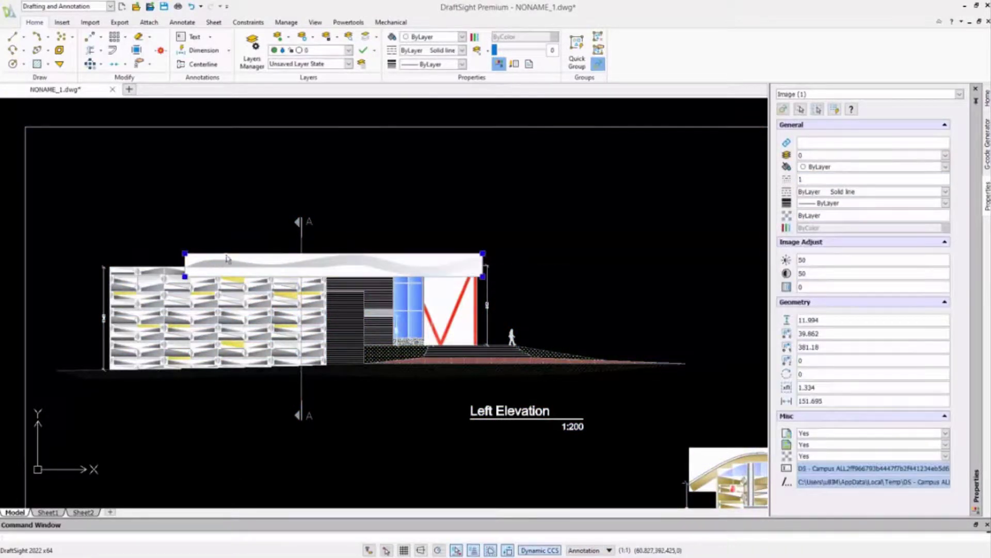
key(Delete)
click(428, 302)
key(Delete)
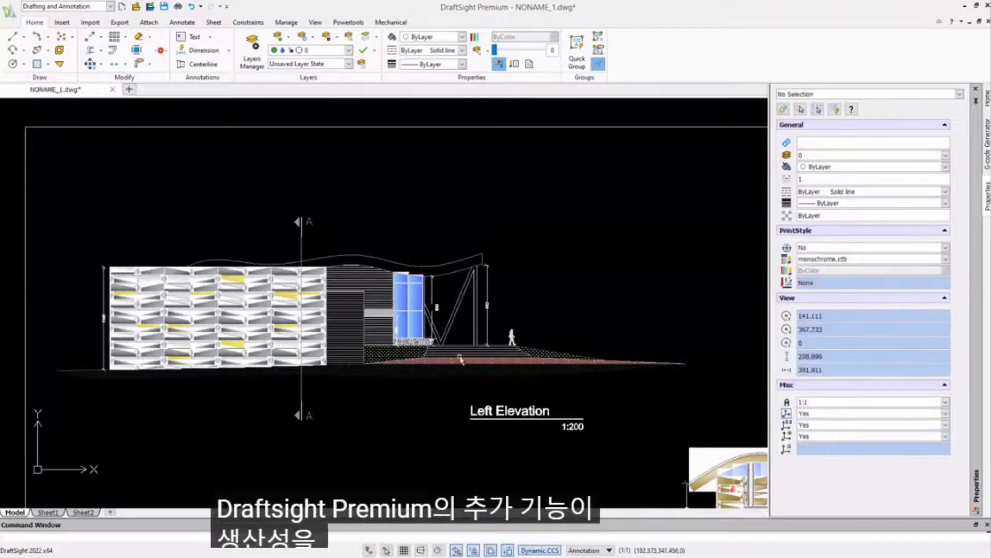
click(407, 305)
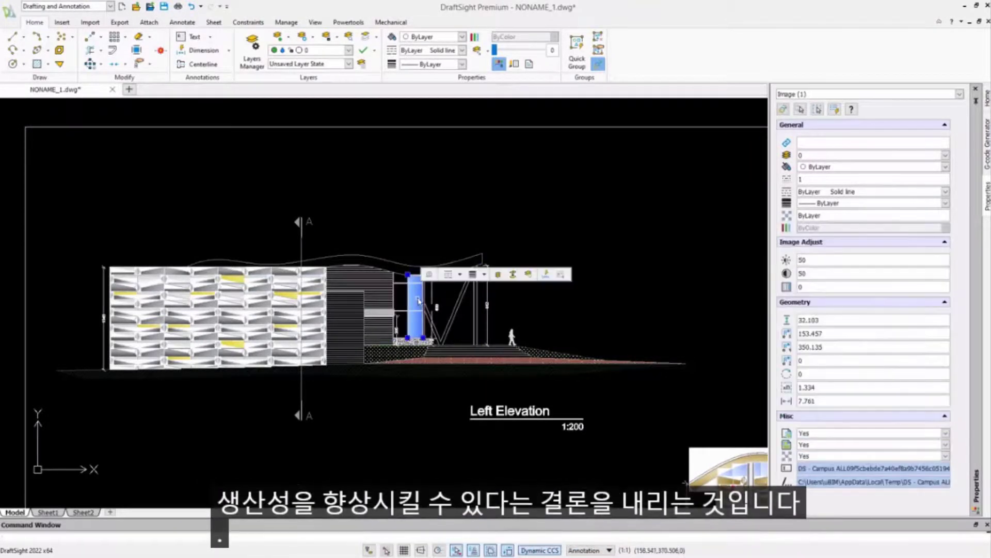
key(Delete)
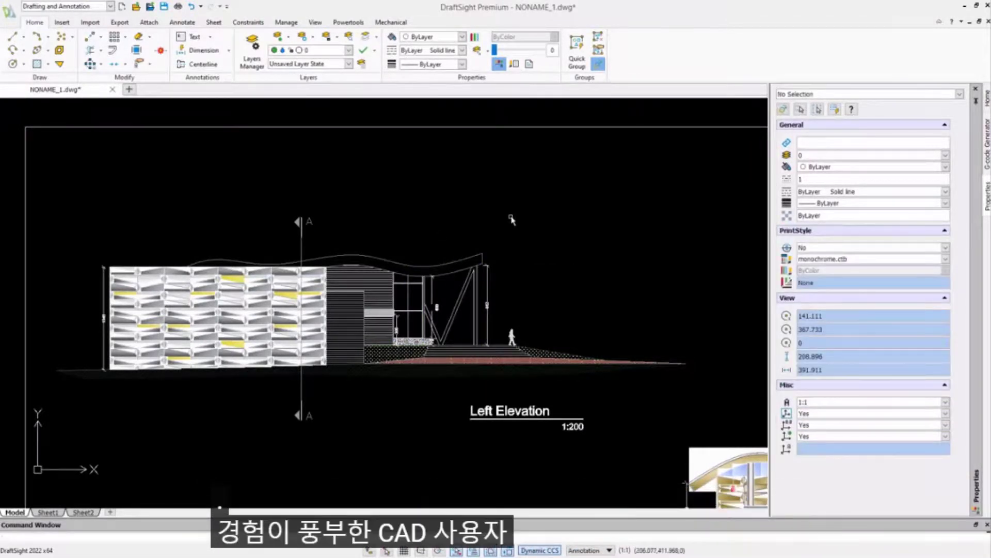